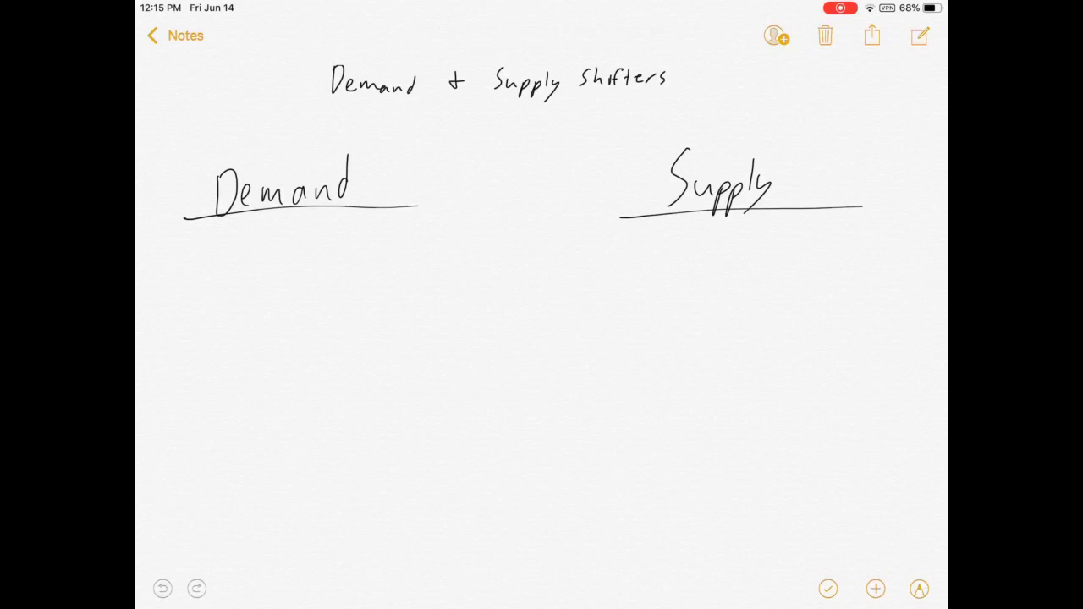
Step: With the black pen, handwrite "Price" under the Demand heading and draw a dashed line beneath it
{"action": "left_click", "coordinate": [919, 589]}
{"action": "left_click", "coordinate": [365, 571]}
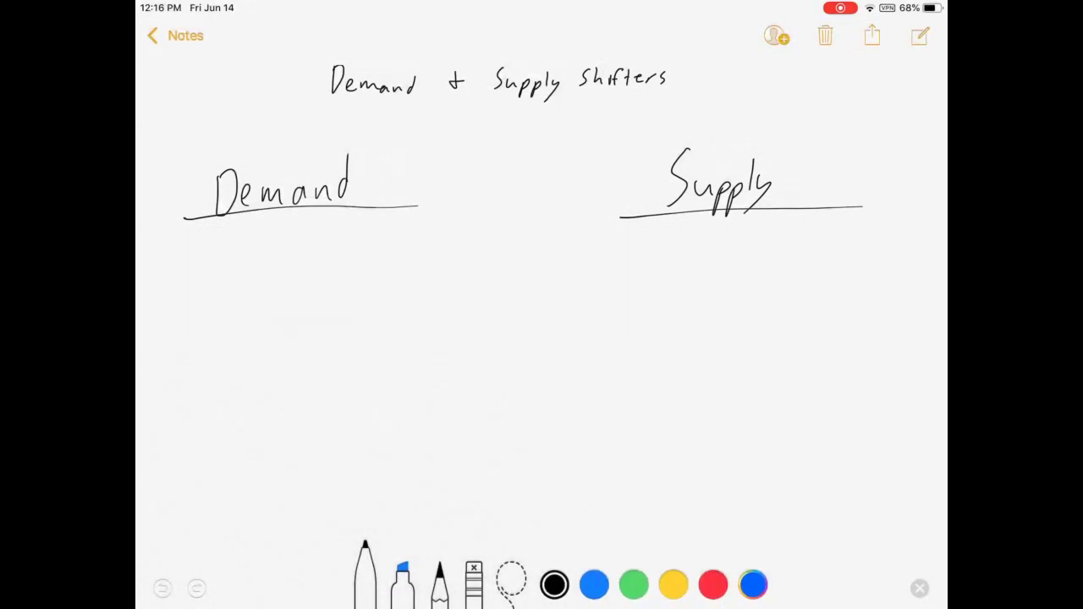
{"action": "mouse_move", "coordinate": [245, 240]}
{"action": "left_mouse_down"}
{"action": "mouse_move", "coordinate": [247, 264]}
{"action": "mouse_move", "coordinate": [266, 245]}
{"action": "left_mouse_up"}
{"action": "mouse_move", "coordinate": [272, 247]}
{"action": "left_mouse_down"}
{"action": "mouse_move", "coordinate": [273, 260]}
{"action": "mouse_move", "coordinate": [294, 253]}
{"action": "left_mouse_up"}
{"action": "left_click_drag", "start_coordinate": [234, 276], "coordinate": [239, 276]}
{"action": "left_click_drag", "start_coordinate": [270, 277], "coordinate": [321, 282]}
{"action": "left_click_drag", "start_coordinate": [350, 281], "coordinate": [357, 281]}
Step: Handwrite "Price of substitutes" as the first demand shifter below the dashed line
{"action": "mouse_move", "coordinate": [182, 308]}
{"action": "left_mouse_down"}
{"action": "mouse_move", "coordinate": [183, 333]}
{"action": "mouse_move", "coordinate": [201, 317]}
{"action": "left_mouse_up"}
{"action": "mouse_move", "coordinate": [205, 318]}
{"action": "left_mouse_down"}
{"action": "mouse_move", "coordinate": [206, 329]}
{"action": "mouse_move", "coordinate": [223, 325]}
{"action": "left_mouse_up"}
{"action": "mouse_move", "coordinate": [251, 313]}
{"action": "left_mouse_down"}
{"action": "mouse_move", "coordinate": [247, 322]}
{"action": "mouse_move", "coordinate": [282, 315]}
{"action": "left_mouse_up"}
{"action": "left_click_drag", "start_coordinate": [290, 306], "coordinate": [319, 312]}
{"action": "left_click_drag", "start_coordinate": [314, 301], "coordinate": [324, 300]}
{"action": "mouse_move", "coordinate": [326, 301]}
{"action": "left_mouse_down"}
{"action": "mouse_move", "coordinate": [333, 308]}
{"action": "mouse_move", "coordinate": [339, 296]}
{"action": "left_mouse_up"}
{"action": "left_click_drag", "start_coordinate": [338, 300], "coordinate": [354, 307]}
{"action": "left_click_drag", "start_coordinate": [356, 300], "coordinate": [371, 307]}
Step: Handwrite "Price of complements" under the substitutes entry in the Demand list
{"action": "mouse_move", "coordinate": [183, 349]}
{"action": "left_mouse_down"}
{"action": "mouse_move", "coordinate": [185, 366]}
{"action": "mouse_move", "coordinate": [212, 363]}
{"action": "left_mouse_up"}
{"action": "left_click_drag", "start_coordinate": [216, 360], "coordinate": [243, 352]}
{"action": "mouse_move", "coordinate": [255, 343]}
{"action": "left_mouse_down"}
{"action": "mouse_move", "coordinate": [252, 355]}
{"action": "mouse_move", "coordinate": [290, 354]}
{"action": "left_mouse_up"}
{"action": "left_click_drag", "start_coordinate": [300, 344], "coordinate": [327, 360]}
{"action": "left_click_drag", "start_coordinate": [326, 345], "coordinate": [341, 350]}
{"action": "left_click_drag", "start_coordinate": [343, 342], "coordinate": [379, 342]}
{"action": "left_click_drag", "start_coordinate": [381, 344], "coordinate": [392, 346]}
{"action": "left_click_drag", "start_coordinate": [388, 337], "coordinate": [400, 343]}
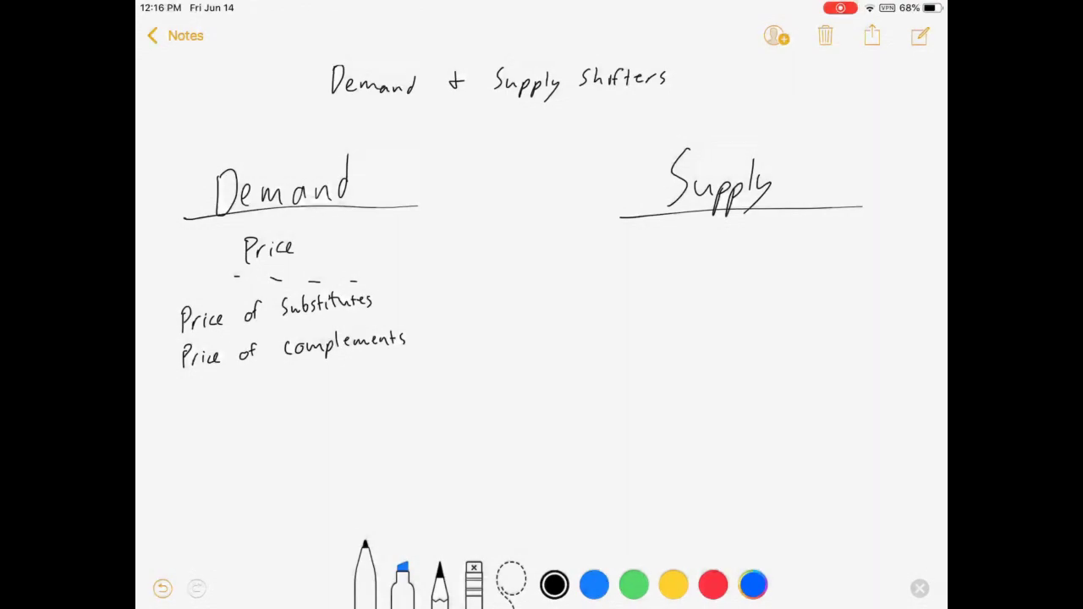
Step: Add the handwritten entries "income" and "# of buyers" to the Demand list
{"action": "mouse_move", "coordinate": [186, 391]}
{"action": "left_mouse_down"}
{"action": "mouse_move", "coordinate": [187, 402]}
{"action": "mouse_move", "coordinate": [216, 390]}
{"action": "left_mouse_up"}
{"action": "left_click_drag", "start_coordinate": [222, 387], "coordinate": [239, 389]}
{"action": "left_click_drag", "start_coordinate": [240, 389], "coordinate": [245, 393]}
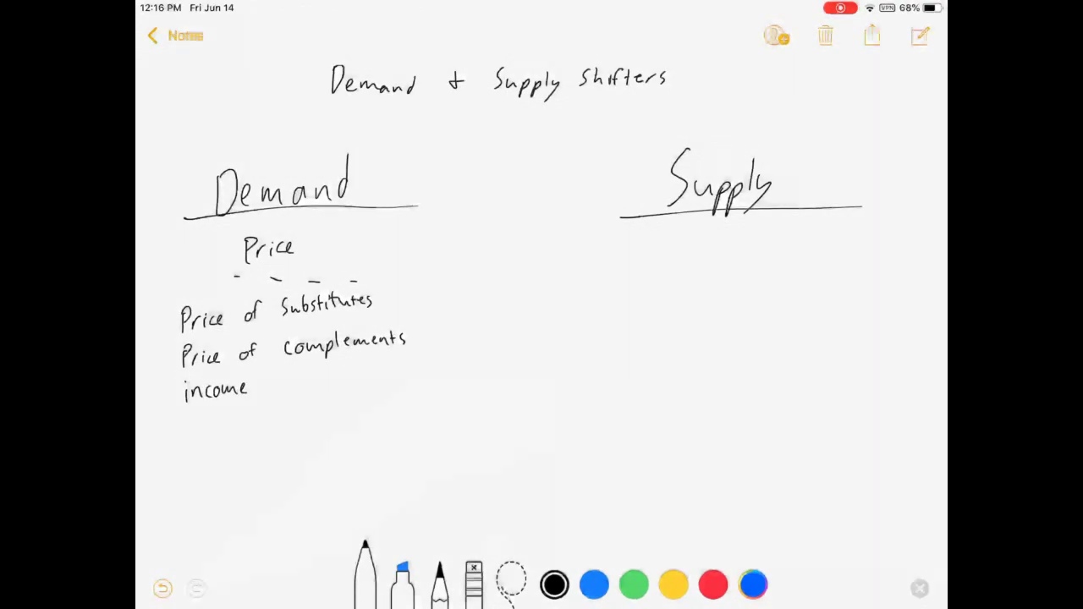
{"action": "mouse_move", "coordinate": [186, 423]}
{"action": "left_mouse_down"}
{"action": "mouse_move", "coordinate": [184, 439]}
{"action": "mouse_move", "coordinate": [200, 425]}
{"action": "left_mouse_up"}
{"action": "left_click_drag", "start_coordinate": [179, 435], "coordinate": [222, 425]}
{"action": "mouse_move", "coordinate": [232, 417]}
{"action": "left_mouse_down"}
{"action": "mouse_move", "coordinate": [225, 435]}
{"action": "mouse_move", "coordinate": [268, 423]}
{"action": "mouse_move", "coordinate": [273, 438]}
{"action": "mouse_move", "coordinate": [294, 420]}
{"action": "left_mouse_up"}
Step: Add the handwritten entries "preferences" and "expectations" at the end of the Demand list
{"action": "mouse_move", "coordinate": [188, 457]}
{"action": "left_mouse_down"}
{"action": "mouse_move", "coordinate": [187, 474]}
{"action": "mouse_move", "coordinate": [206, 453]}
{"action": "left_mouse_up"}
{"action": "left_click_drag", "start_coordinate": [209, 458], "coordinate": [279, 450]}
{"action": "left_click", "coordinate": [226, 456]}
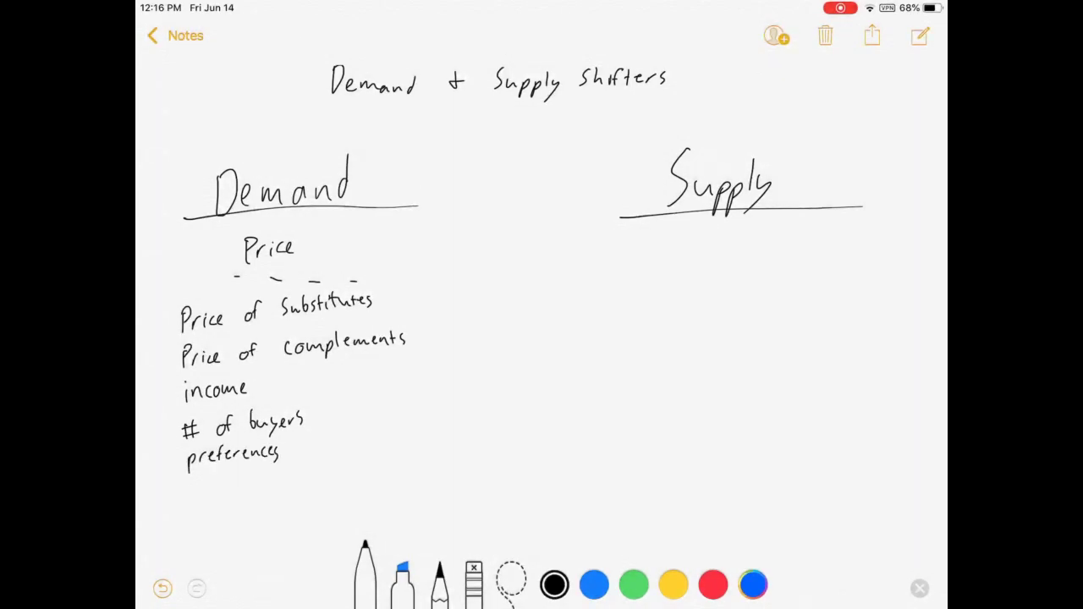
{"action": "left_click_drag", "start_coordinate": [193, 493], "coordinate": [201, 501]}
{"action": "left_click_drag", "start_coordinate": [203, 489], "coordinate": [214, 508]}
{"action": "left_click_drag", "start_coordinate": [215, 491], "coordinate": [225, 487]}
{"action": "left_click_drag", "start_coordinate": [228, 479], "coordinate": [245, 489]}
{"action": "mouse_move", "coordinate": [252, 474]}
{"action": "left_mouse_down"}
{"action": "mouse_move", "coordinate": [254, 488]}
{"action": "mouse_move", "coordinate": [267, 486]}
{"action": "left_mouse_up"}
{"action": "left_click_drag", "start_coordinate": [271, 481], "coordinate": [291, 484]}
{"action": "left_click_drag", "start_coordinate": [298, 474], "coordinate": [293, 484]}
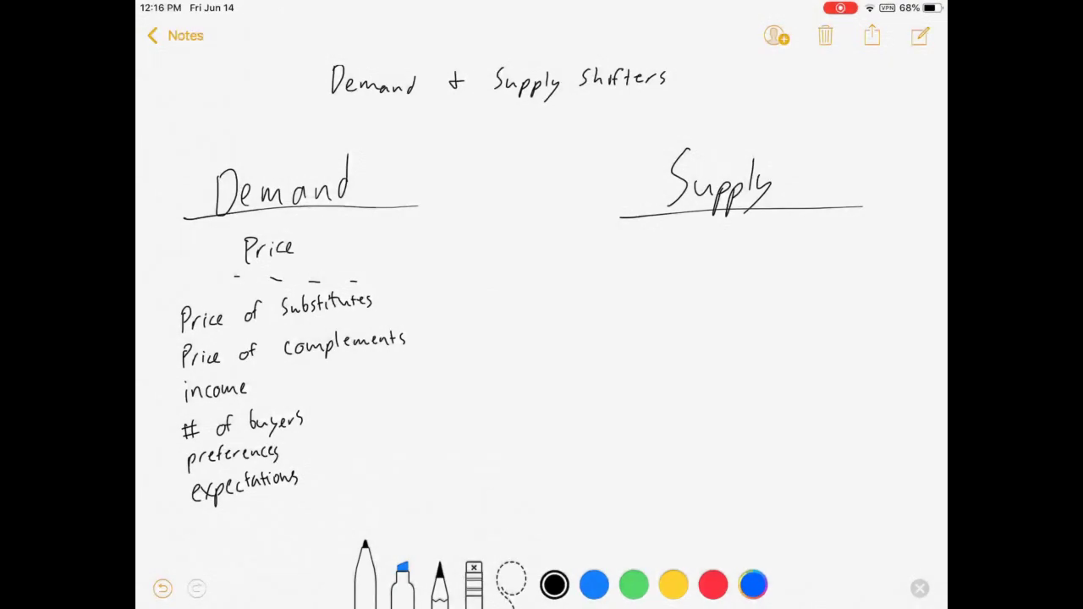
Step: Sketch a small graph with P and Q axes and a downward-sloping curve labelled D beside the Demand list
{"action": "mouse_move", "coordinate": [419, 220]}
{"action": "left_mouse_down"}
{"action": "mouse_move", "coordinate": [491, 307]}
{"action": "mouse_move", "coordinate": [399, 234]}
{"action": "mouse_move", "coordinate": [398, 215]}
{"action": "mouse_move", "coordinate": [478, 275]}
{"action": "left_mouse_up"}
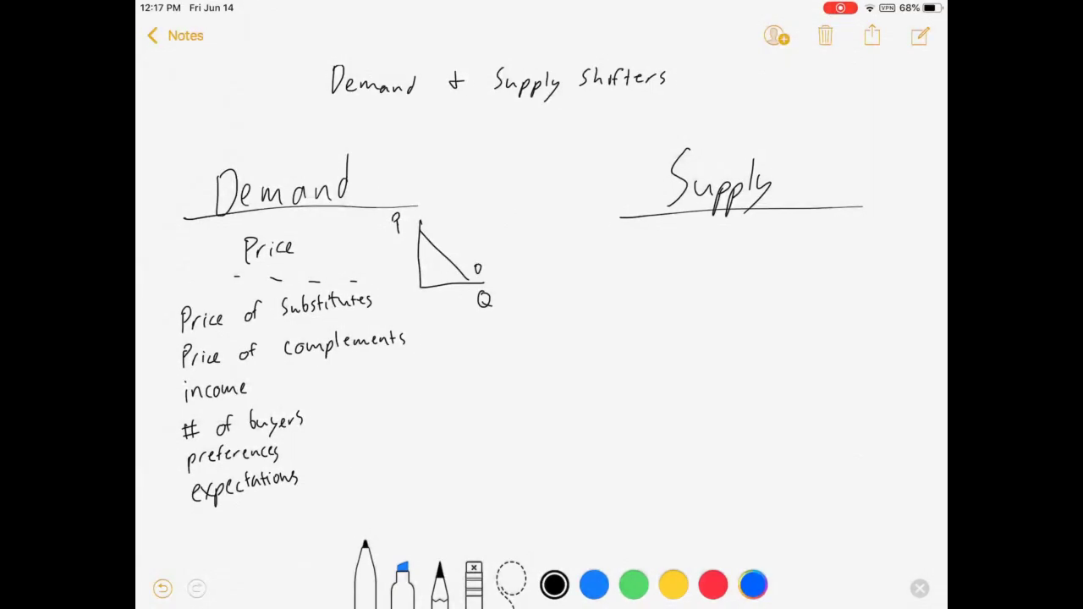
Step: In red, cross out "Price" under Demand and mark a price drop with movement down along the demand curve
{"action": "left_click", "coordinate": [713, 584]}
{"action": "left_click_drag", "start_coordinate": [235, 286], "coordinate": [330, 231]}
{"action": "left_click_drag", "start_coordinate": [237, 234], "coordinate": [306, 282]}
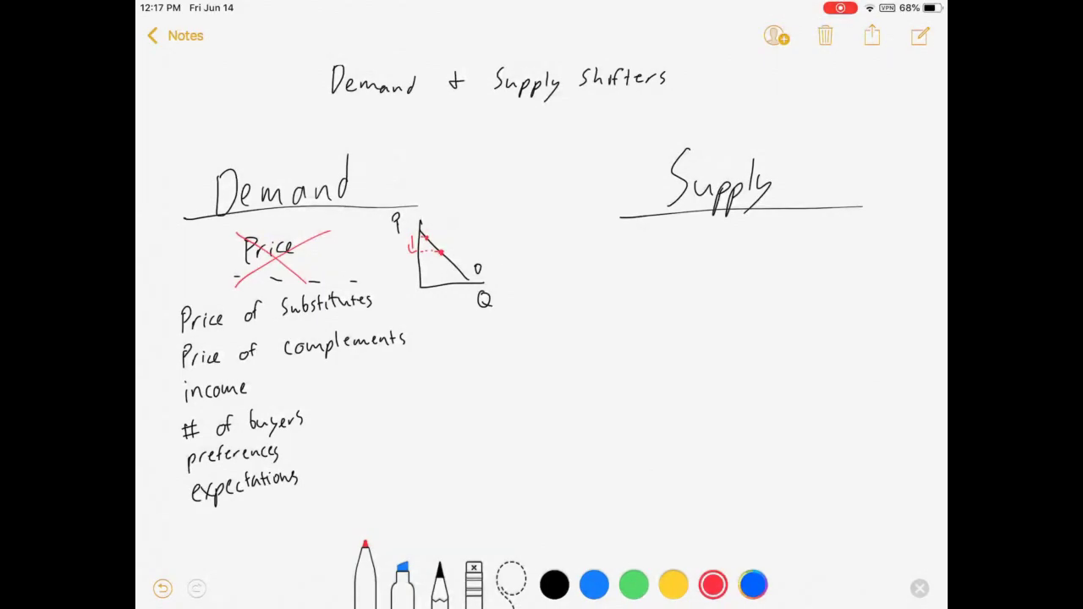
{"action": "left_click_drag", "start_coordinate": [429, 238], "coordinate": [441, 248]}
Step: Switch back to black ink, handwrite "Price" under the Supply heading and draw a dashed line beneath it
{"action": "left_click", "coordinate": [554, 584]}
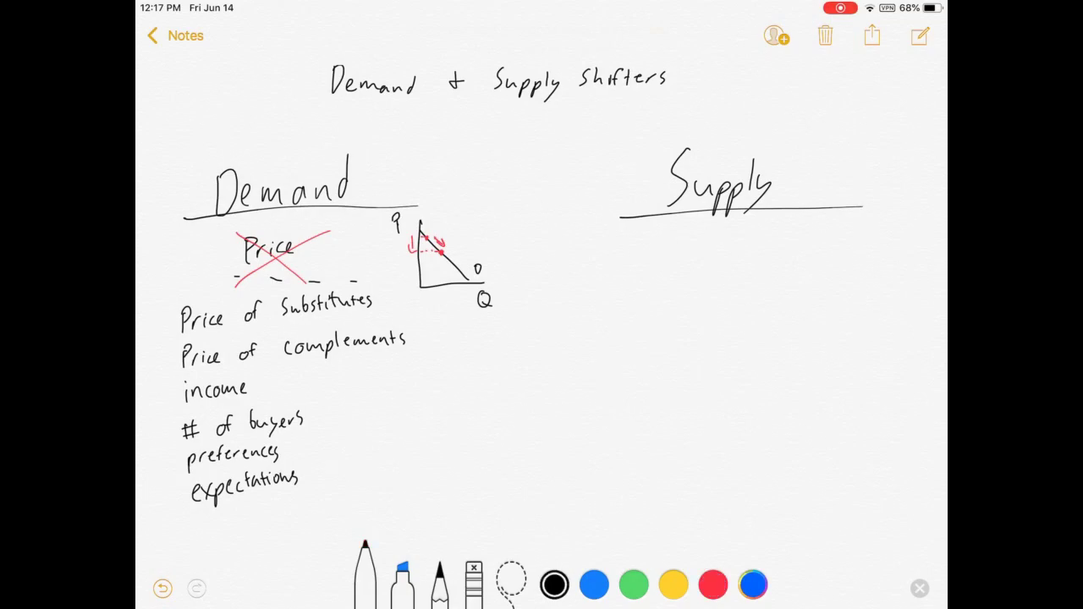
{"action": "left_click_drag", "start_coordinate": [688, 237], "coordinate": [689, 258]}
{"action": "left_click_drag", "start_coordinate": [689, 238], "coordinate": [713, 250]}
{"action": "left_click_drag", "start_coordinate": [723, 241], "coordinate": [740, 245]}
{"action": "left_click_drag", "start_coordinate": [669, 280], "coordinate": [676, 280]}
{"action": "left_click_drag", "start_coordinate": [688, 277], "coordinate": [695, 277]}
{"action": "left_click_drag", "start_coordinate": [711, 273], "coordinate": [717, 273]}
{"action": "left_click_drag", "start_coordinate": [794, 272], "coordinate": [810, 272]}
{"action": "left_click_drag", "start_coordinate": [813, 271], "coordinate": [829, 270]}
Step: Handwrite "Price of substitutes" as the first supply shifter below the dashed line
{"action": "left_click_drag", "start_coordinate": [650, 308], "coordinate": [718, 299]}
{"action": "mouse_move", "coordinate": [729, 289]}
{"action": "left_mouse_down"}
{"action": "mouse_move", "coordinate": [724, 307]}
{"action": "mouse_move", "coordinate": [775, 298]}
{"action": "left_mouse_up"}
{"action": "left_click_drag", "start_coordinate": [780, 286], "coordinate": [786, 303]}
{"action": "left_click_drag", "start_coordinate": [796, 288], "coordinate": [806, 300]}
{"action": "left_click_drag", "start_coordinate": [804, 290], "coordinate": [825, 296]}
{"action": "mouse_move", "coordinate": [827, 283]}
{"action": "left_mouse_down"}
{"action": "mouse_move", "coordinate": [826, 296]}
{"action": "mouse_move", "coordinate": [836, 286]}
{"action": "mouse_move", "coordinate": [791, 302]}
{"action": "left_mouse_up"}
{"action": "left_click_drag", "start_coordinate": [833, 293], "coordinate": [843, 295]}
Step: Handwrite "Price of complements" under the substitutes entry in the Supply list
{"action": "left_click_drag", "start_coordinate": [649, 326], "coordinate": [648, 340]}
{"action": "left_click_drag", "start_coordinate": [648, 326], "coordinate": [673, 337]}
{"action": "left_click_drag", "start_coordinate": [680, 329], "coordinate": [765, 339]}
{"action": "left_click", "coordinate": [718, 329]}
{"action": "left_click_drag", "start_coordinate": [773, 326], "coordinate": [772, 335]}
{"action": "left_click_drag", "start_coordinate": [775, 331], "coordinate": [792, 342]}
{"action": "mouse_move", "coordinate": [800, 315]}
{"action": "left_mouse_down"}
{"action": "mouse_move", "coordinate": [808, 330]}
{"action": "mouse_move", "coordinate": [853, 312]}
{"action": "left_mouse_up"}
{"action": "left_click_drag", "start_coordinate": [854, 316], "coordinate": [848, 324]}
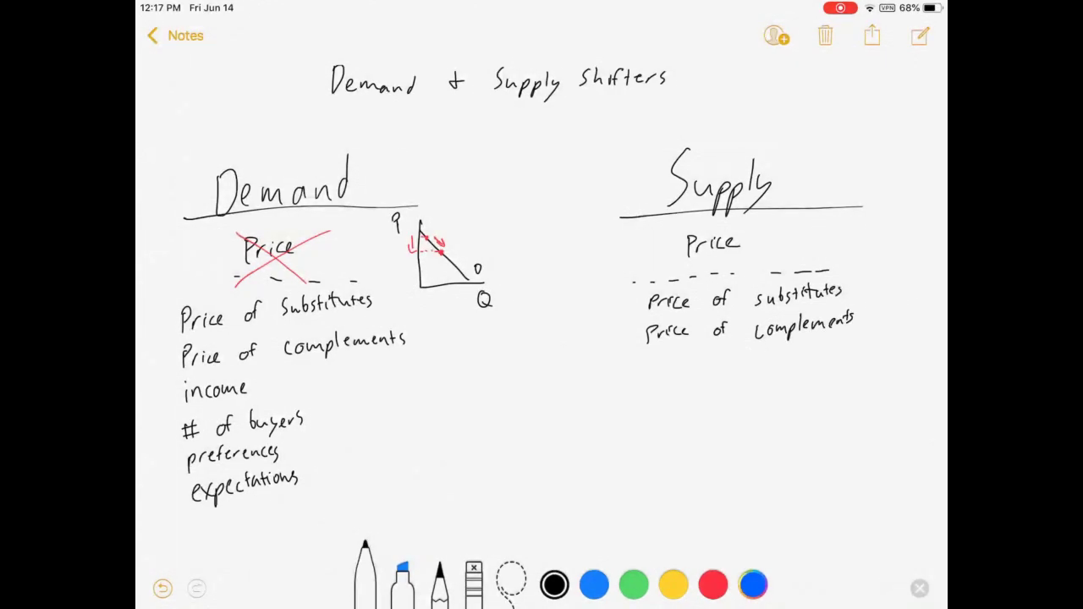
Step: Add the handwritten entries "input prices" and "# of sellers" to the Supply list
{"action": "left_click_drag", "start_coordinate": [653, 362], "coordinate": [654, 370]}
{"action": "left_click_drag", "start_coordinate": [653, 354], "coordinate": [670, 369]}
{"action": "mouse_move", "coordinate": [677, 360]}
{"action": "left_mouse_down"}
{"action": "mouse_move", "coordinate": [678, 378]}
{"action": "mouse_move", "coordinate": [699, 365]}
{"action": "left_mouse_up"}
{"action": "mouse_move", "coordinate": [702, 350]}
{"action": "left_mouse_down"}
{"action": "mouse_move", "coordinate": [702, 366]}
{"action": "mouse_move", "coordinate": [747, 366]}
{"action": "left_mouse_up"}
{"action": "mouse_move", "coordinate": [755, 355]}
{"action": "left_mouse_down"}
{"action": "mouse_move", "coordinate": [750, 363]}
{"action": "mouse_move", "coordinate": [770, 363]}
{"action": "left_mouse_up"}
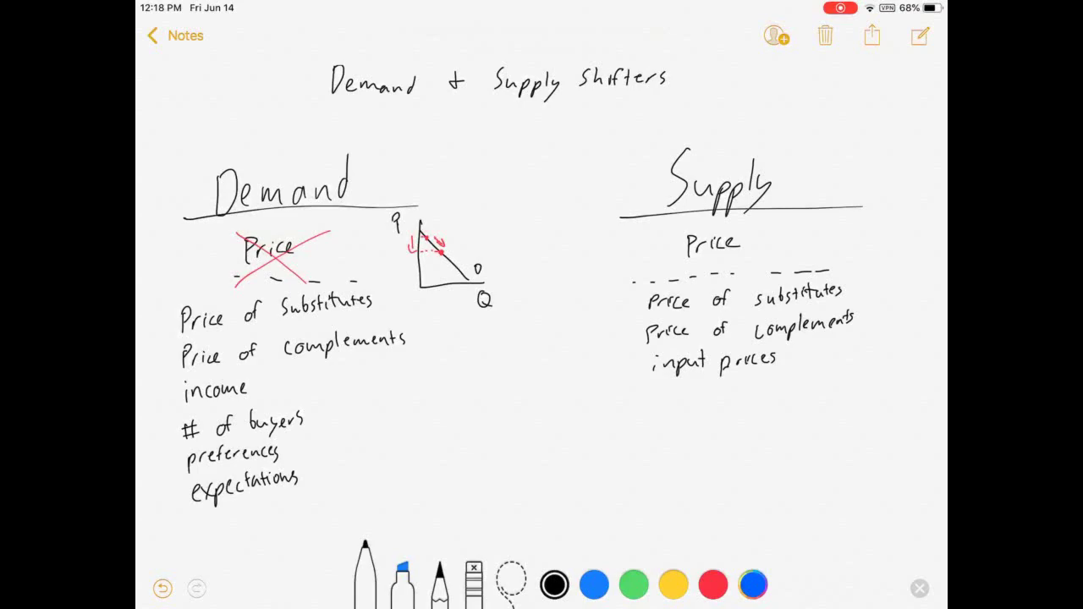
{"action": "left_click_drag", "start_coordinate": [661, 389], "coordinate": [667, 398]}
{"action": "left_click_drag", "start_coordinate": [655, 391], "coordinate": [699, 394]}
{"action": "mouse_move", "coordinate": [697, 388]}
{"action": "left_mouse_down"}
{"action": "mouse_move", "coordinate": [736, 392]}
{"action": "mouse_move", "coordinate": [747, 378]}
{"action": "mouse_move", "coordinate": [770, 387]}
{"action": "left_mouse_up"}
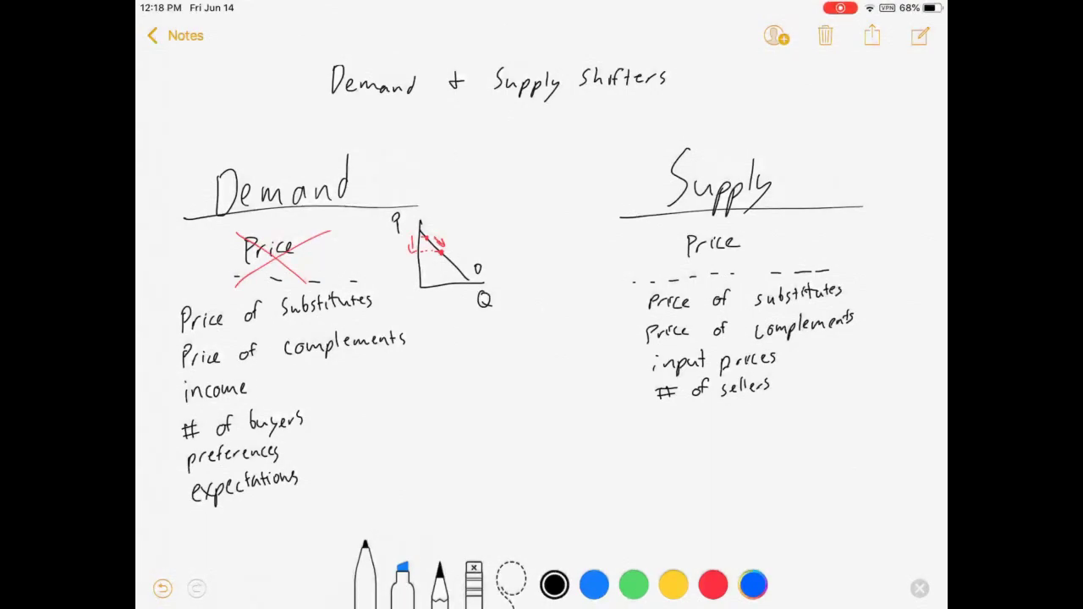
Step: Handwrite "expectations" as the last entry in the Supply list
{"action": "left_click_drag", "start_coordinate": [657, 421], "coordinate": [687, 427]}
{"action": "mouse_move", "coordinate": [686, 412]}
{"action": "left_mouse_down"}
{"action": "mouse_move", "coordinate": [675, 425]}
{"action": "mouse_move", "coordinate": [694, 433]}
{"action": "mouse_move", "coordinate": [708, 423]}
{"action": "left_mouse_up"}
{"action": "mouse_move", "coordinate": [721, 415]}
{"action": "left_mouse_down"}
{"action": "mouse_move", "coordinate": [716, 424]}
{"action": "mouse_move", "coordinate": [741, 420]}
{"action": "left_mouse_up"}
{"action": "left_click_drag", "start_coordinate": [752, 411], "coordinate": [774, 417]}
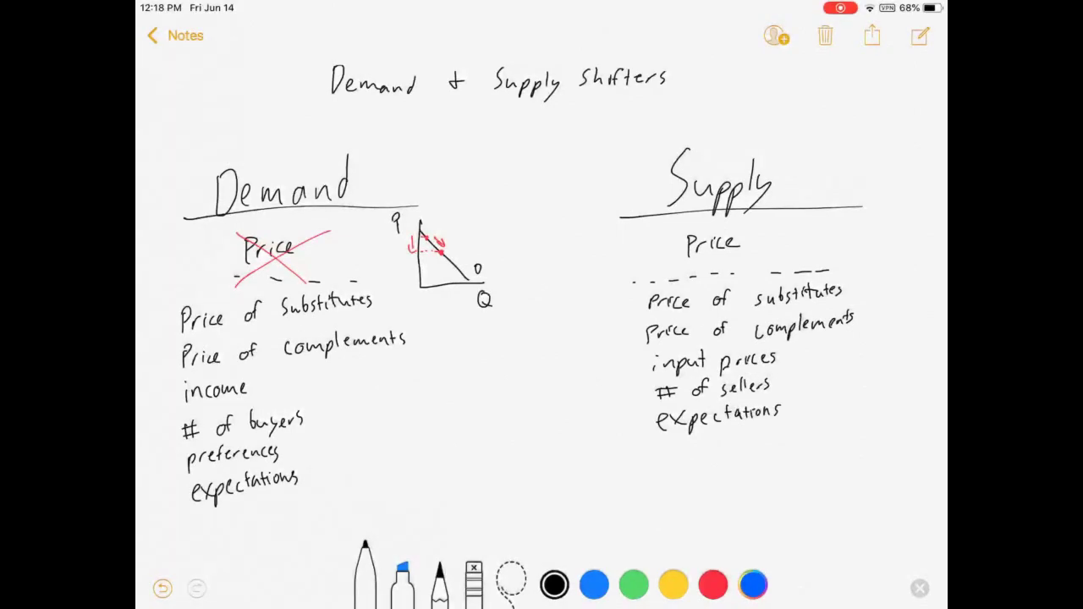
{"action": "mouse_move", "coordinate": [670, 448]}
{"action": "left_mouse_down"}
{"action": "mouse_move", "coordinate": [665, 461]}
{"action": "mouse_move", "coordinate": [698, 440]}
{"action": "left_mouse_up"}
{"action": "left_click", "coordinate": [162, 588]}
{"action": "left_click", "coordinate": [162, 588]}
{"action": "left_click", "coordinate": [162, 588]}
Step: Sketch a small graph with P and Q axes and an upward-sloping curve labelled S beside the Supply list
{"action": "mouse_move", "coordinate": [551, 223]}
{"action": "left_mouse_down"}
{"action": "mouse_move", "coordinate": [549, 284]}
{"action": "mouse_move", "coordinate": [608, 281]}
{"action": "mouse_move", "coordinate": [605, 305]}
{"action": "left_mouse_up"}
{"action": "left_click_drag", "start_coordinate": [540, 208], "coordinate": [540, 227]}
{"action": "left_click_drag", "start_coordinate": [540, 207], "coordinate": [541, 213]}
{"action": "left_click_drag", "start_coordinate": [552, 276], "coordinate": [608, 232]}
Step: In red, mark a price drop and the resulting movement down along the supply curve
{"action": "left_click", "coordinate": [713, 584]}
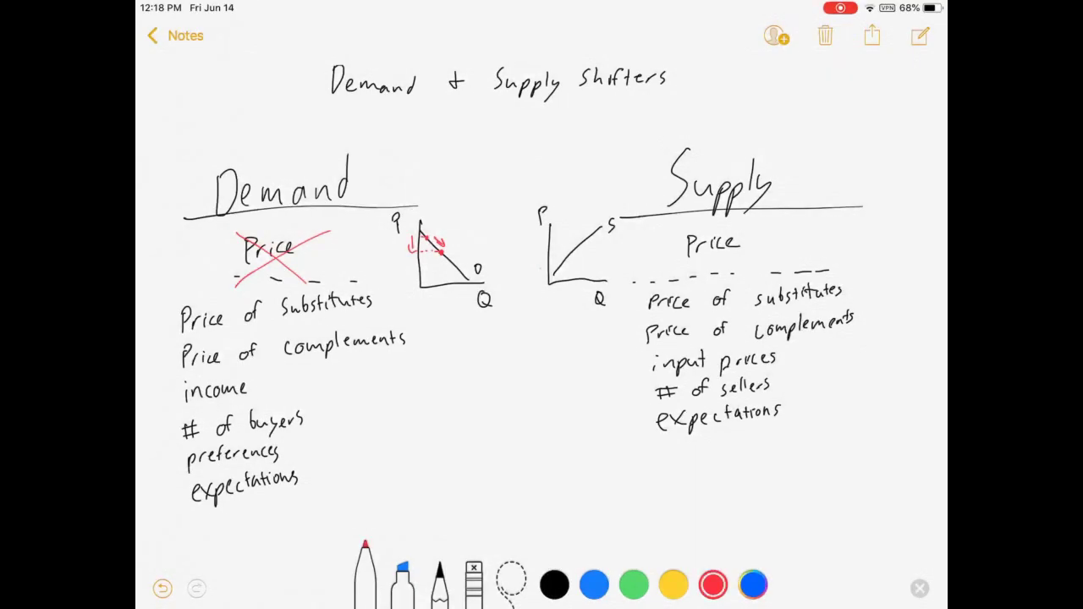
{"action": "left_click_drag", "start_coordinate": [541, 251], "coordinate": [541, 269]}
{"action": "left_click", "coordinate": [562, 263]}
{"action": "left_click_drag", "start_coordinate": [579, 245], "coordinate": [563, 259]}
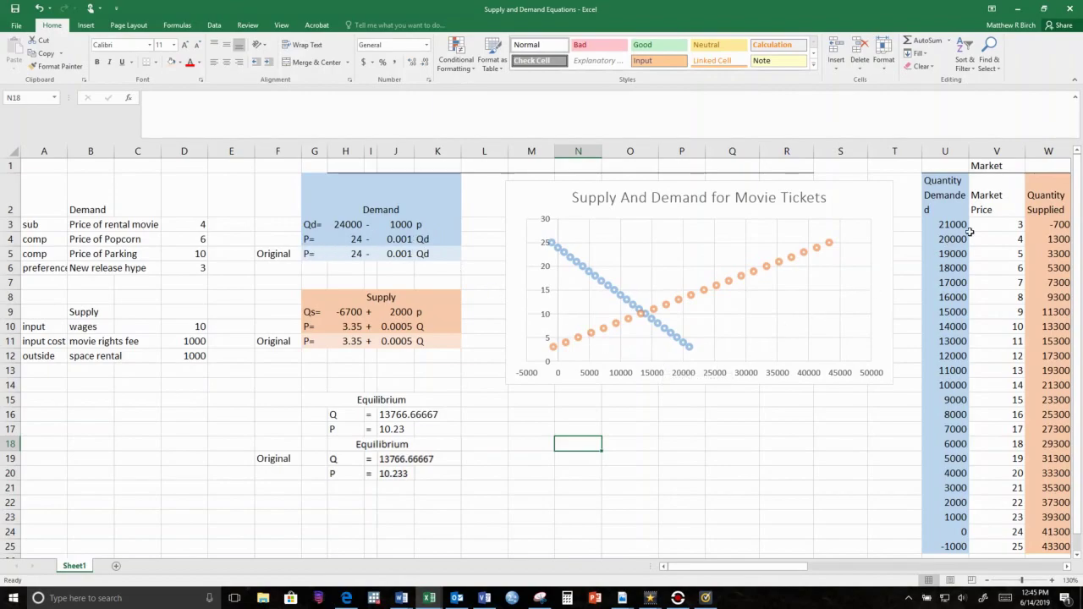
Step: In the Supply and Demand Equations workbook, examine the market prices in column V and their paired quantities demanded in column U
{"action": "left_click", "coordinate": [1017, 224]}
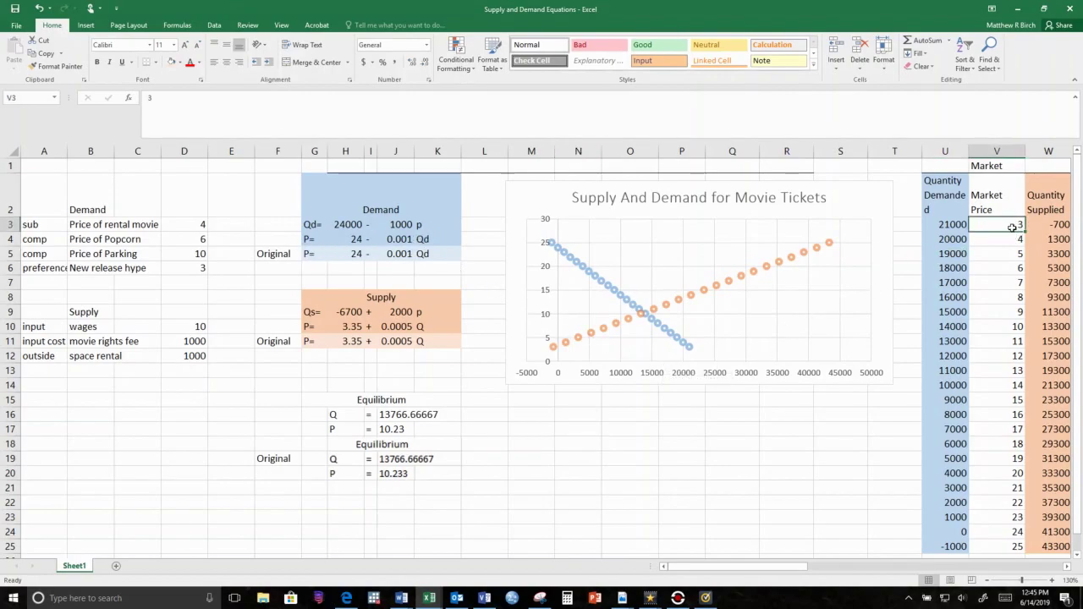
{"action": "left_click_drag", "start_coordinate": [1012, 227], "coordinate": [1017, 509]}
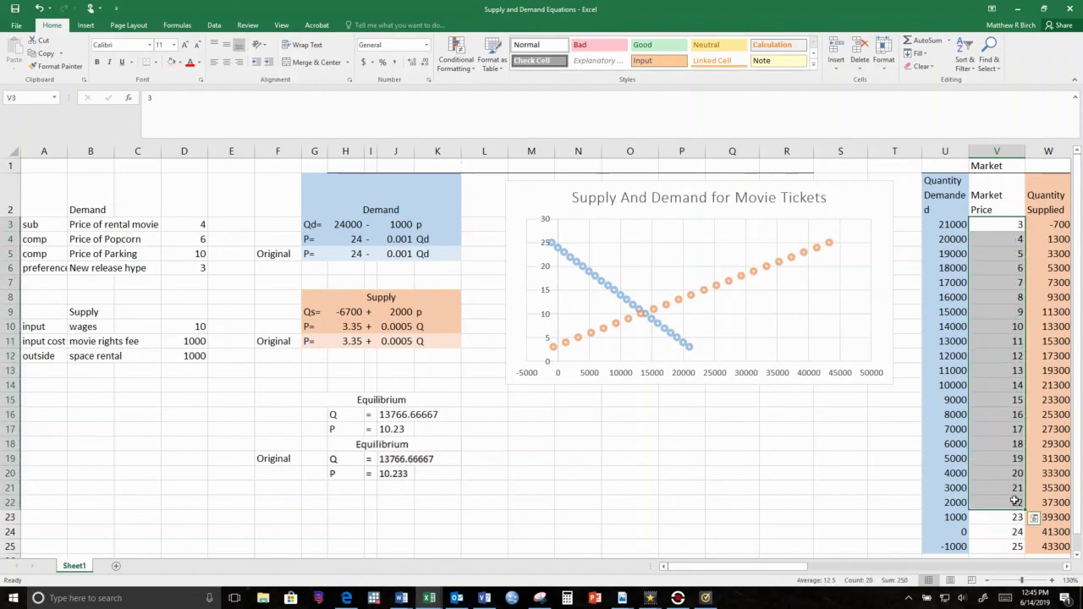
{"action": "left_click", "coordinate": [991, 238]}
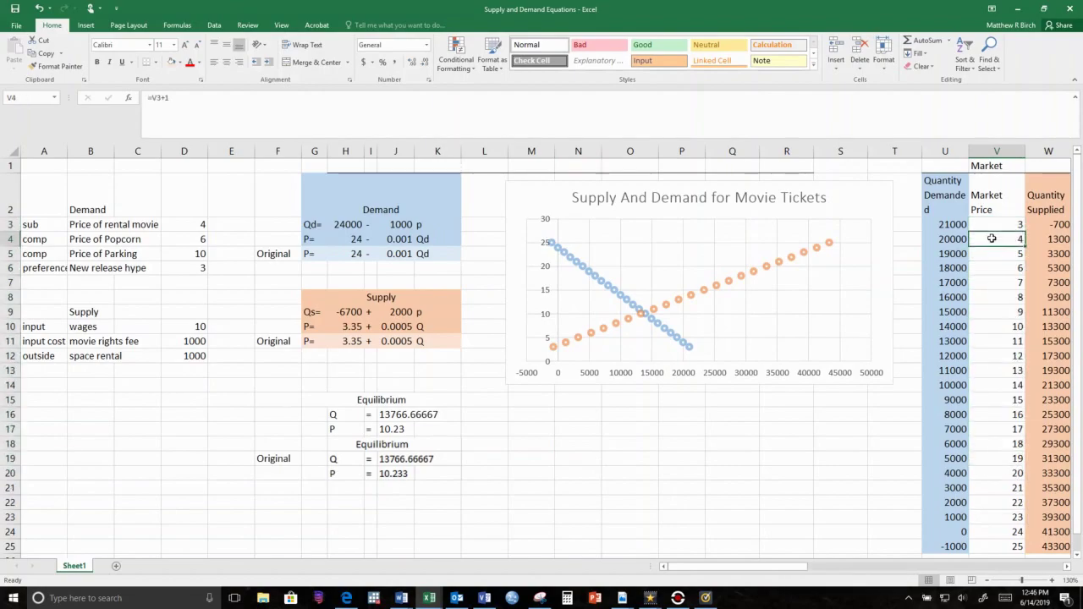
{"action": "left_click", "coordinate": [963, 241], "text": "shift"}
{"action": "left_click_drag", "start_coordinate": [1004, 273], "coordinate": [963, 268]}
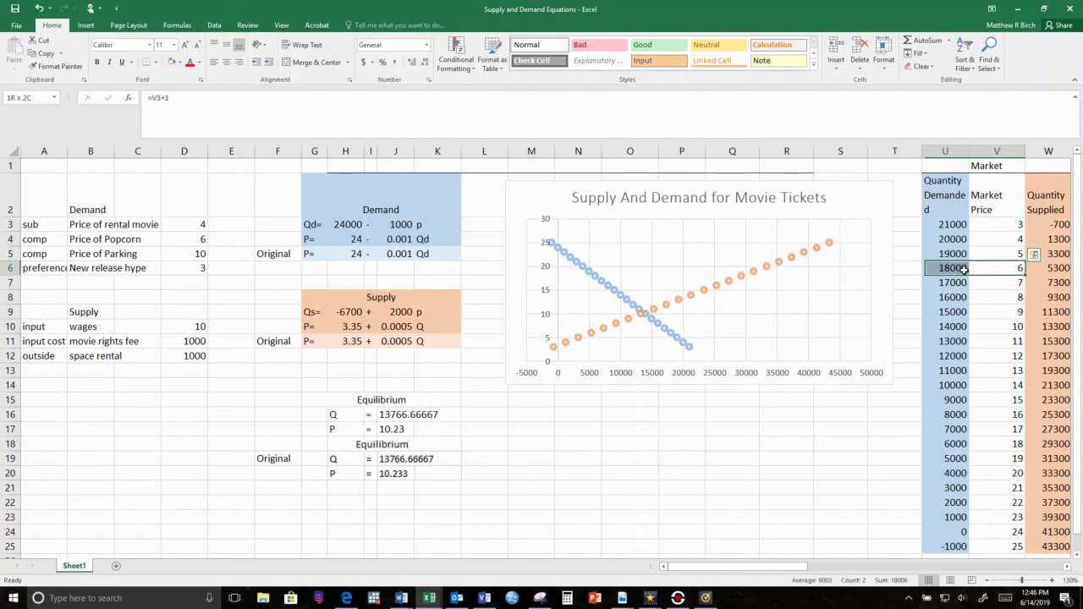
{"action": "left_click_drag", "start_coordinate": [1007, 297], "coordinate": [963, 297]}
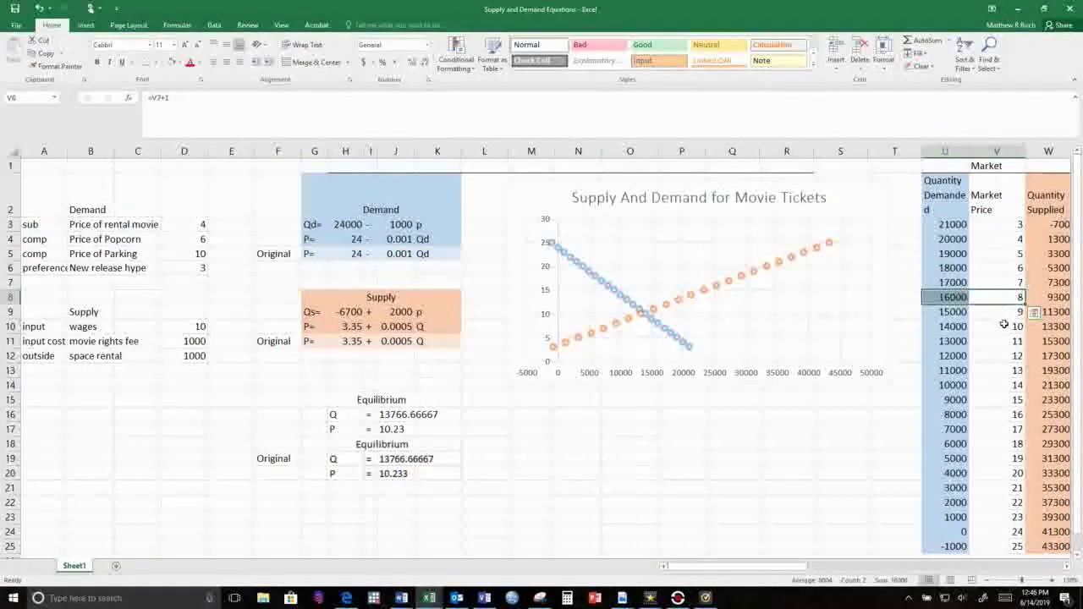
{"action": "left_click_drag", "start_coordinate": [1003, 326], "coordinate": [962, 327]}
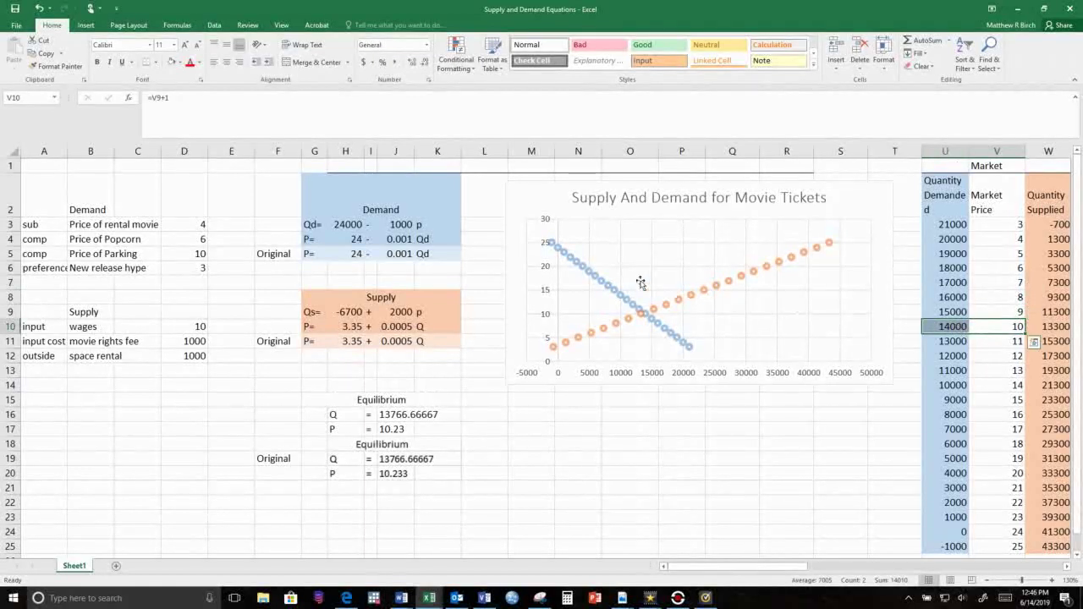
Step: Compare the Qd demand equation in row 3 with the price and quantity demanded pairs in the market table
{"action": "mouse_move", "coordinate": [560, 252]}
{"action": "left_click_drag", "start_coordinate": [312, 227], "coordinate": [421, 226]}
{"action": "left_click", "coordinate": [975, 283]}
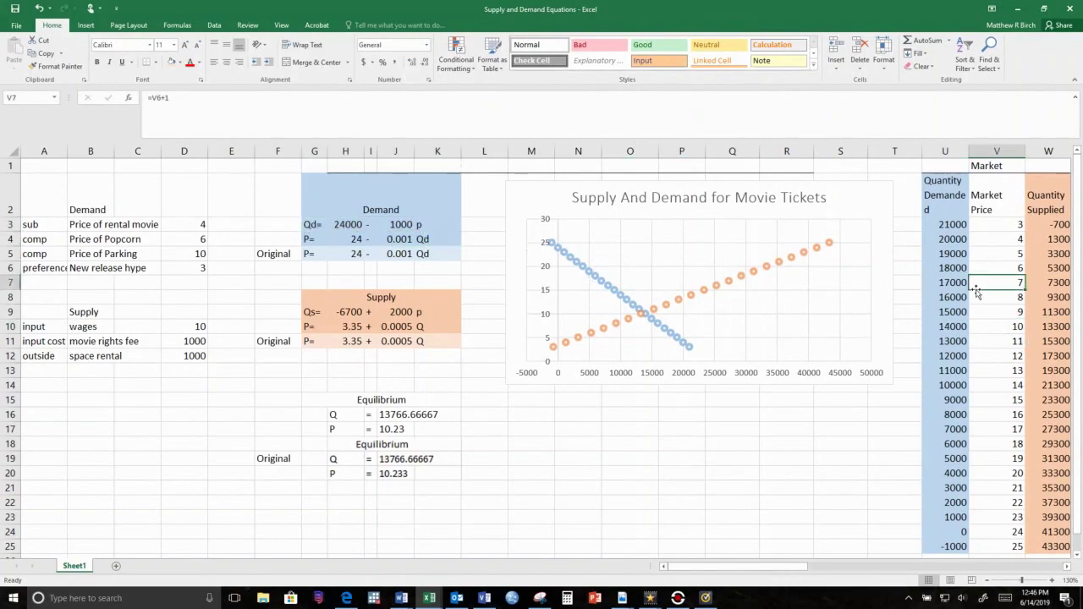
{"action": "left_click_drag", "start_coordinate": [989, 311], "coordinate": [956, 312]}
{"action": "left_click_drag", "start_coordinate": [1009, 355], "coordinate": [965, 356]}
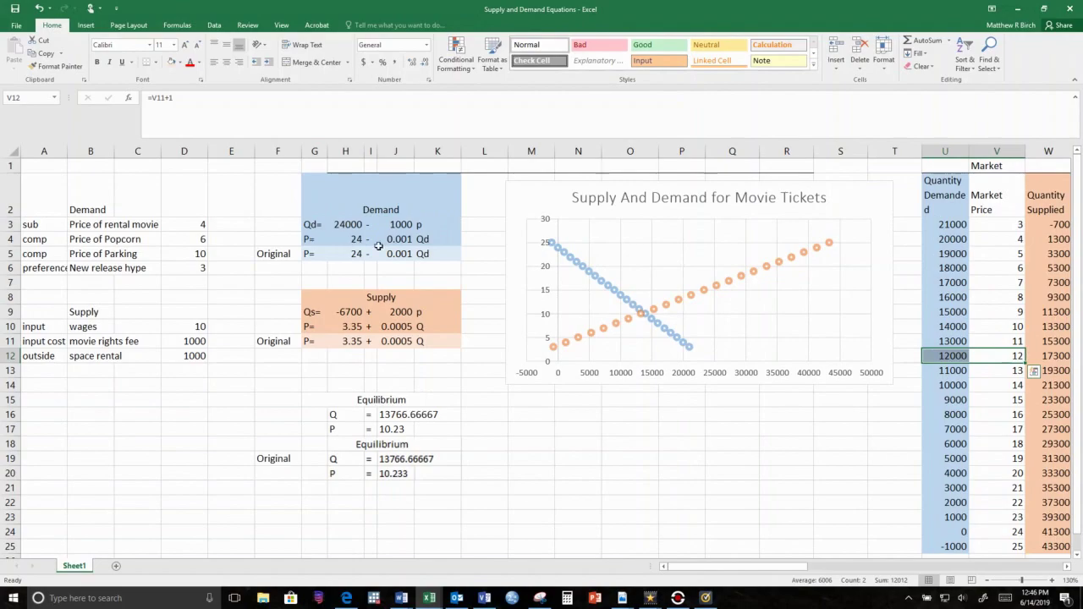
{"action": "left_click", "coordinate": [1003, 402]}
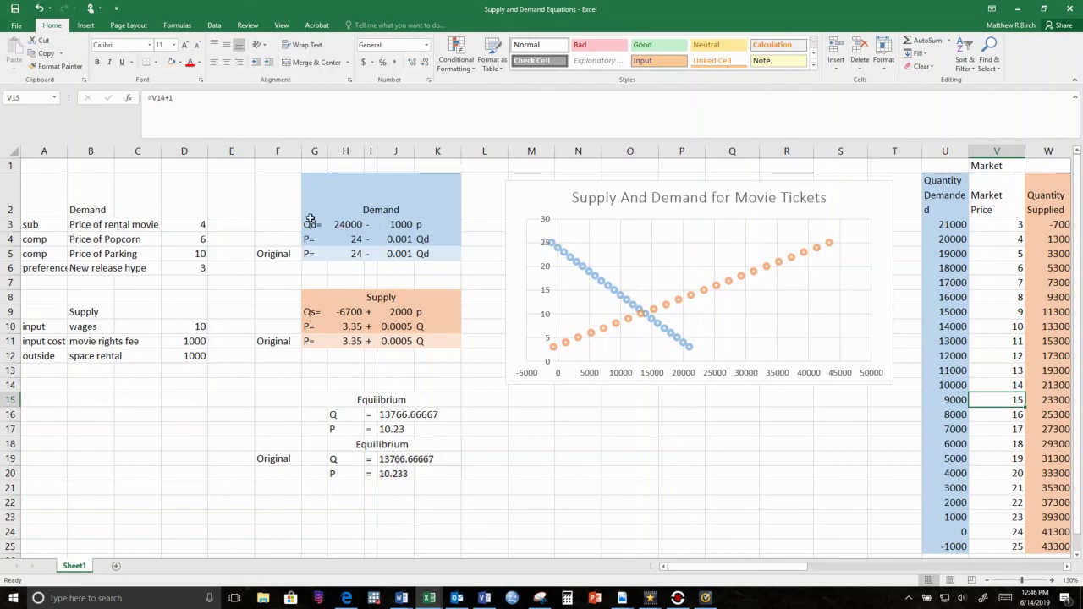
{"action": "left_click_drag", "start_coordinate": [310, 225], "coordinate": [453, 225]}
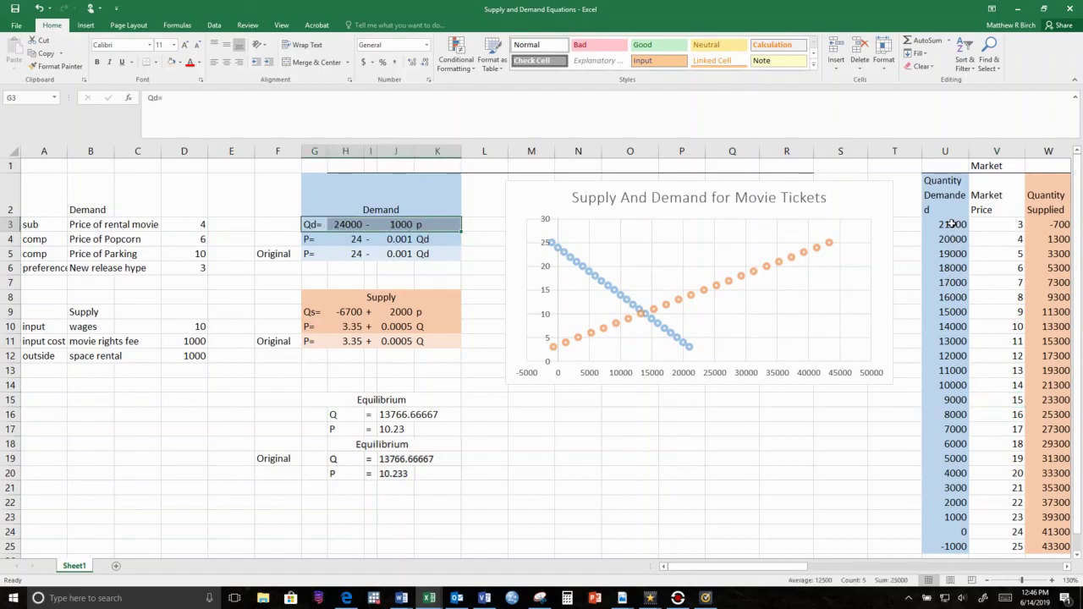
{"action": "left_click", "coordinate": [421, 225]}
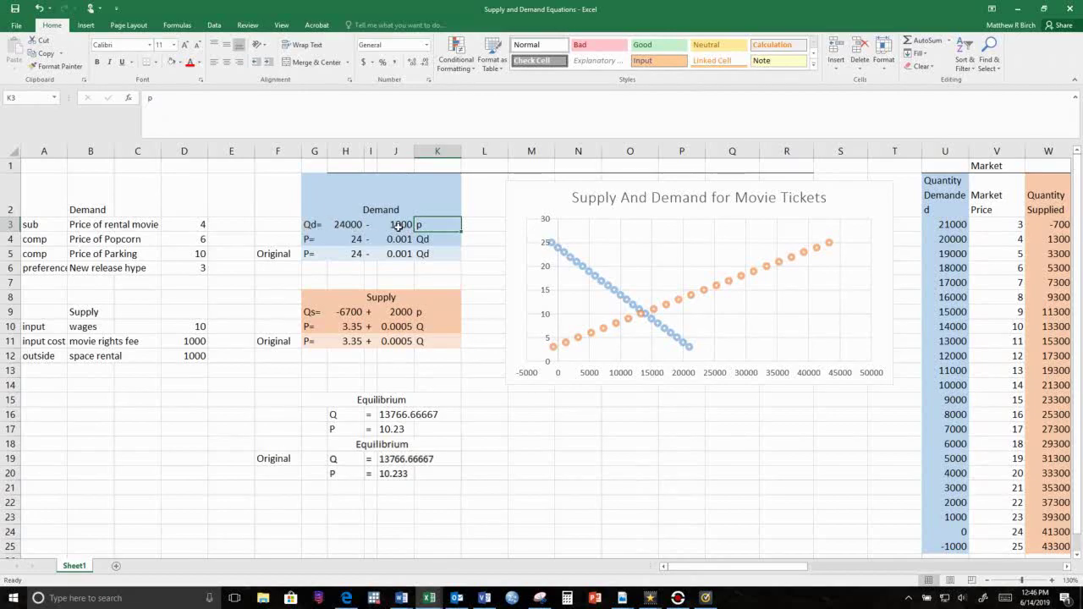
Step: Examine how the quantity supplied in column W corresponds to the market prices in column V
{"action": "left_click", "coordinate": [999, 273]}
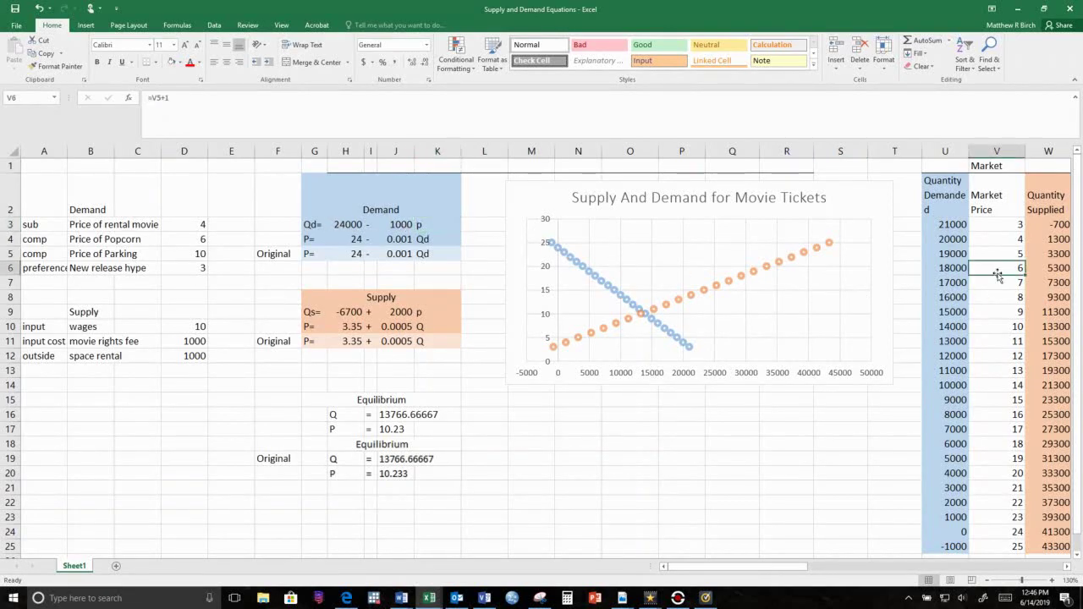
{"action": "left_click_drag", "start_coordinate": [1001, 295], "coordinate": [1045, 297]}
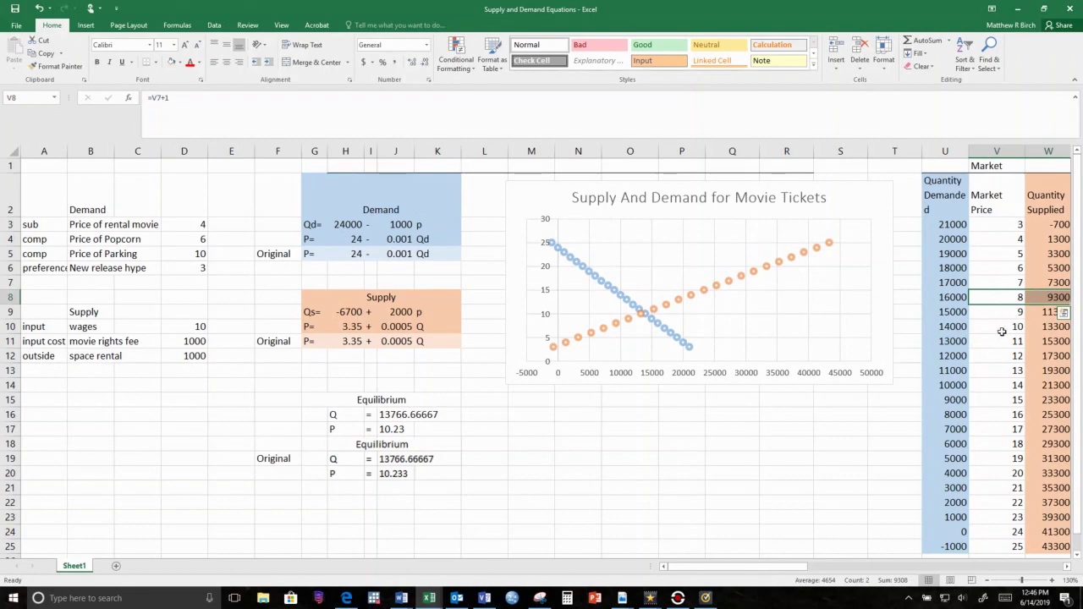
{"action": "left_click_drag", "start_coordinate": [1001, 332], "coordinate": [1036, 335]}
{"action": "left_click_drag", "start_coordinate": [1010, 369], "coordinate": [1041, 371]}
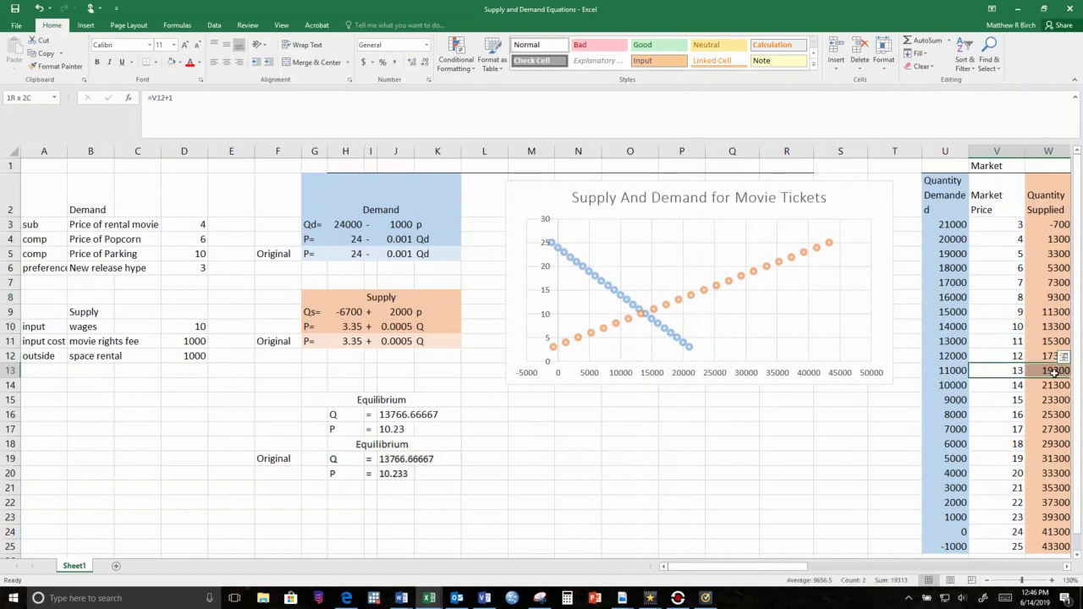
{"action": "left_click", "coordinate": [1022, 412]}
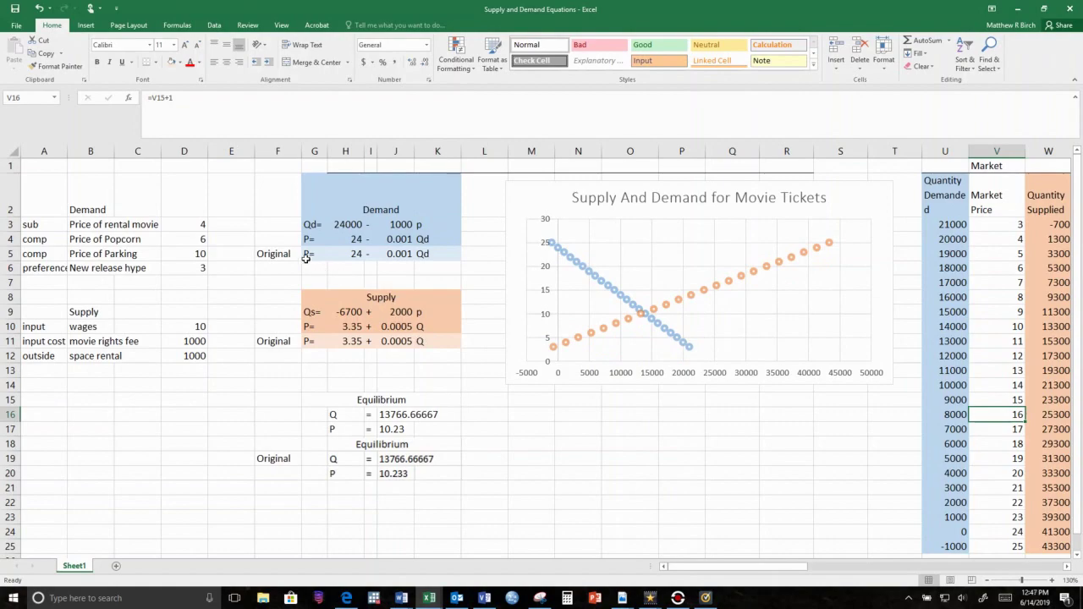
Step: Review the original demand equation in row 5 and the original supply equation in row 11
{"action": "left_click_drag", "start_coordinate": [306, 256], "coordinate": [421, 259]}
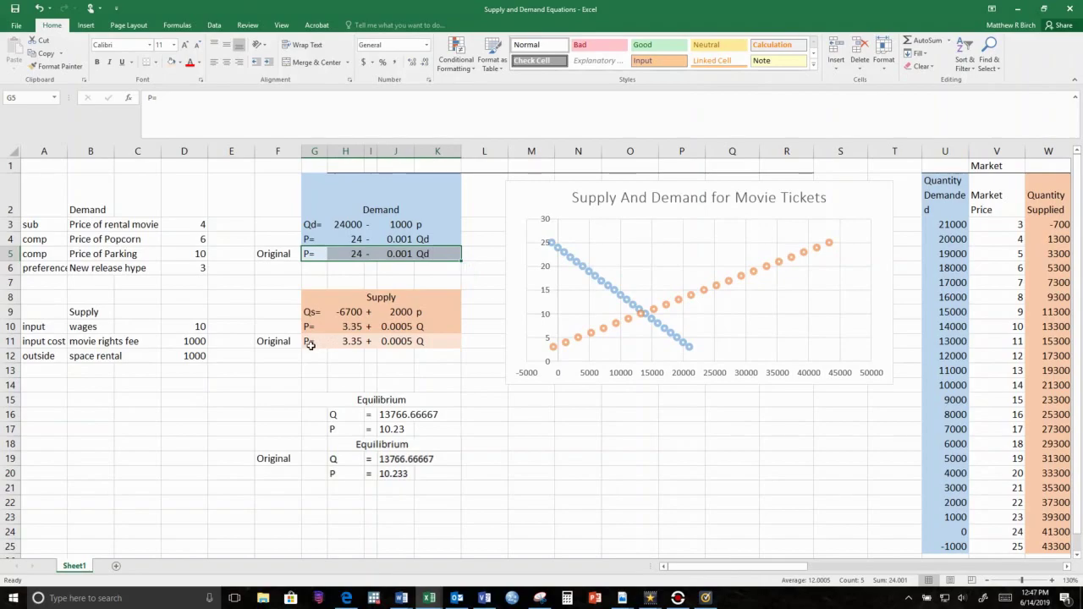
{"action": "left_click_drag", "start_coordinate": [309, 345], "coordinate": [438, 347]}
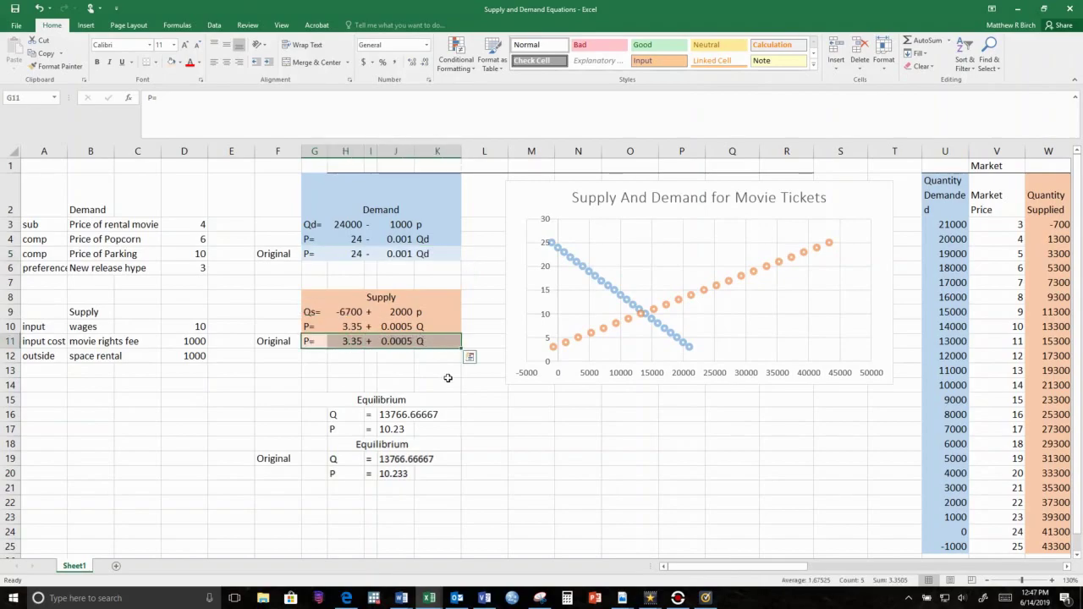
{"action": "left_click", "coordinate": [446, 381]}
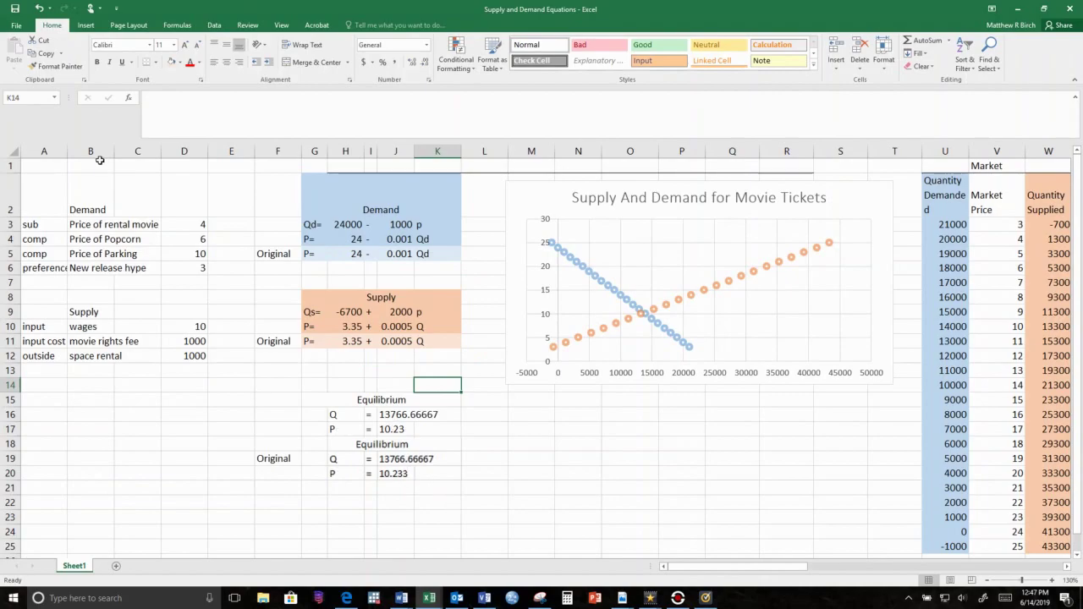
Step: Examine the formula behind the Qd intercept in H3 and the demand shifter cells D3 to D6 it references
{"action": "left_click", "coordinate": [359, 225]}
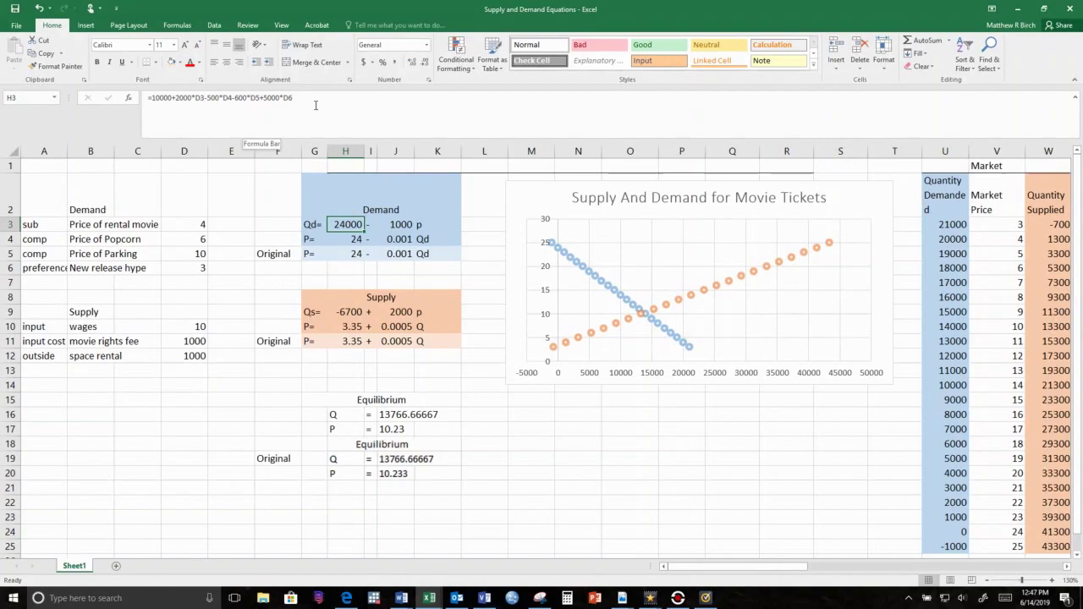
{"action": "left_click", "coordinate": [277, 98]}
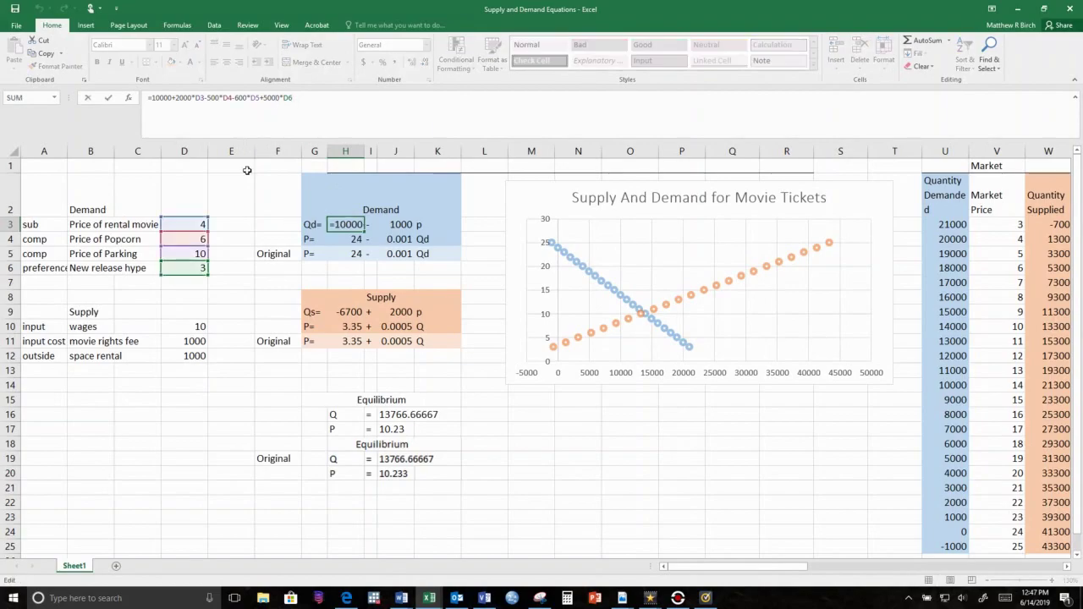
{"action": "left_click", "coordinate": [203, 222]}
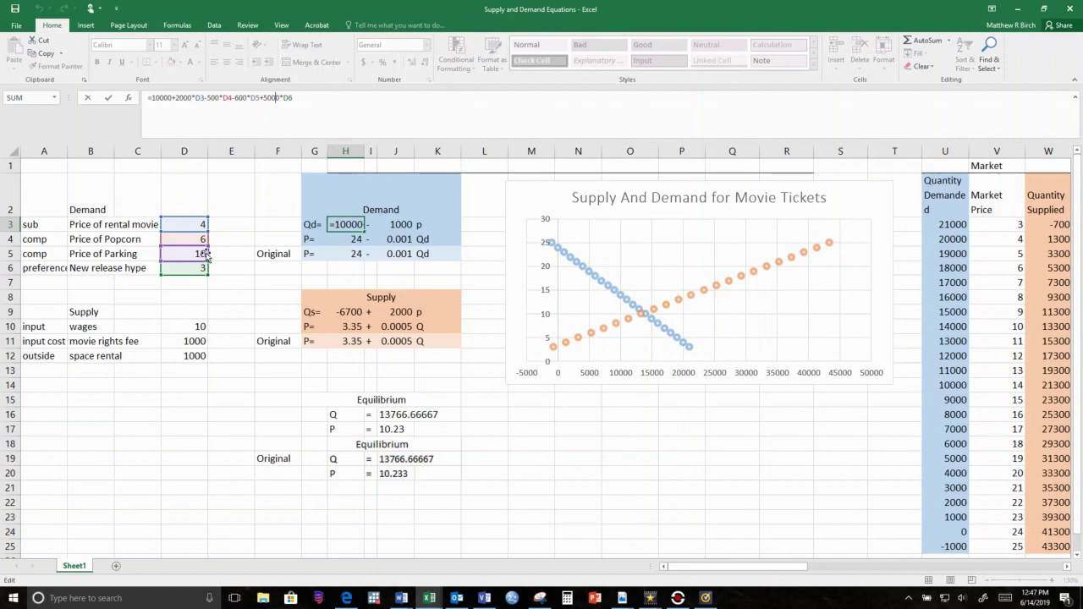
{"action": "key", "text": "Return"}
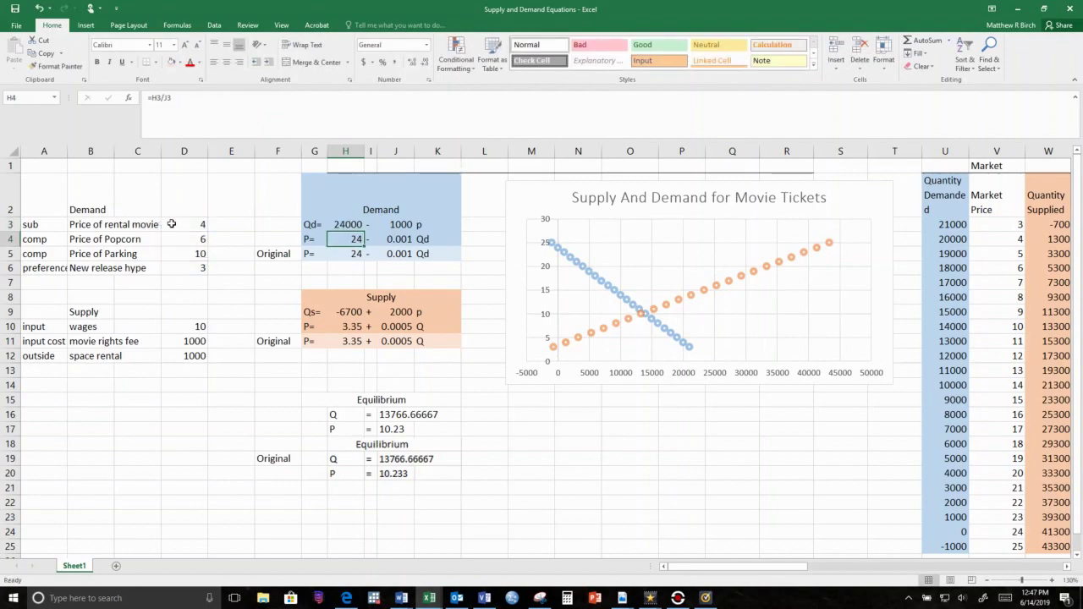
Step: Review the demand shifters in rows 3 to 6: the rental movie substitute, popcorn and parking complements, and new release hype preference
{"action": "left_click", "coordinate": [190, 223]}
{"action": "left_click_drag", "start_coordinate": [190, 223], "coordinate": [93, 234]}
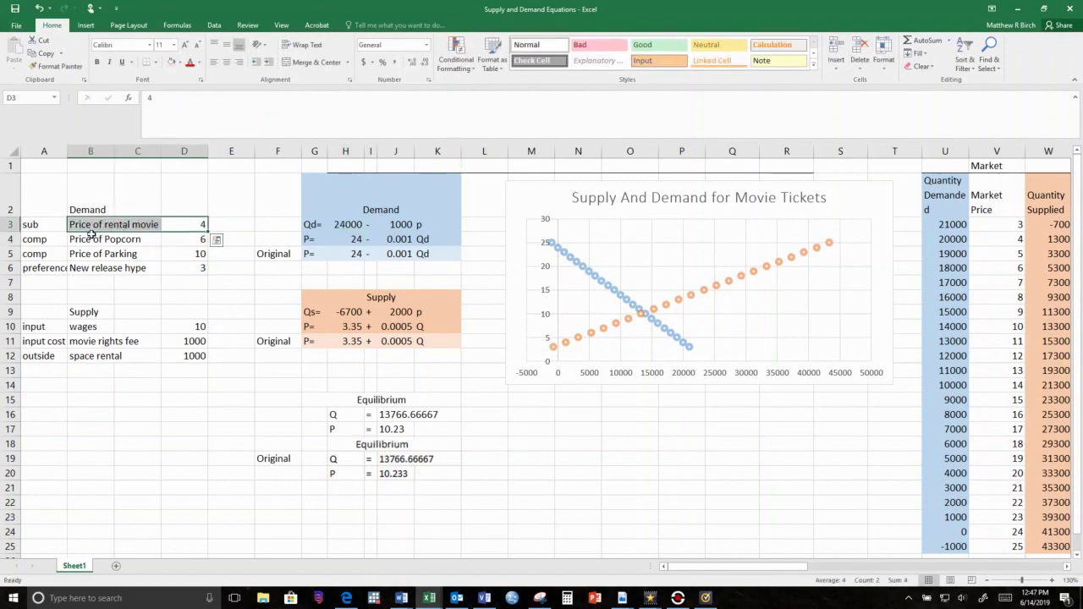
{"action": "left_click", "coordinate": [39, 225]}
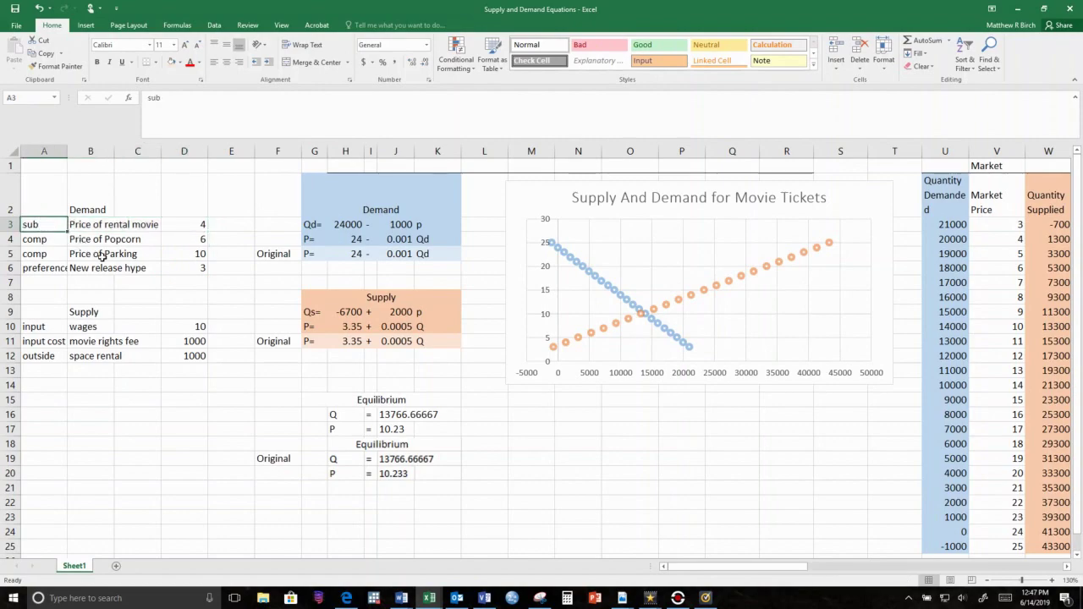
{"action": "left_click_drag", "start_coordinate": [196, 240], "coordinate": [73, 262]}
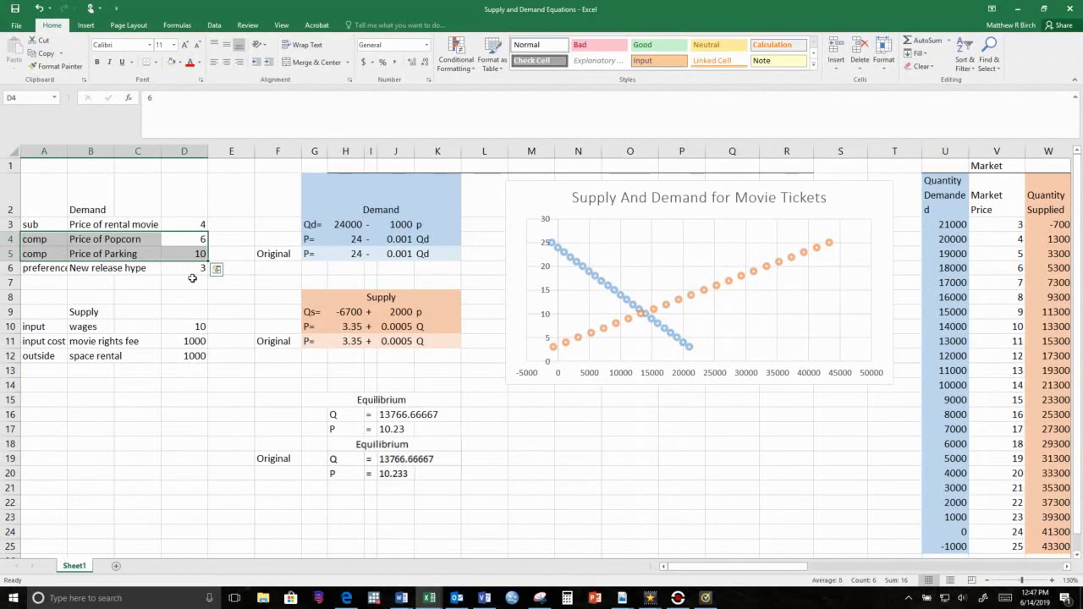
{"action": "left_click_drag", "start_coordinate": [184, 268], "coordinate": [52, 270]}
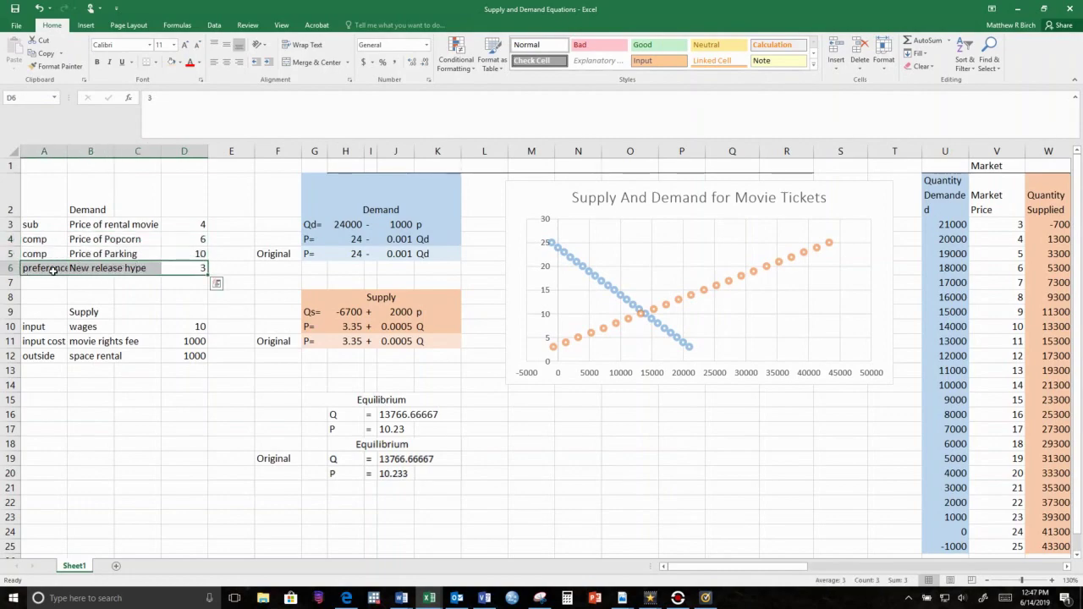
{"action": "left_click", "coordinate": [53, 269]}
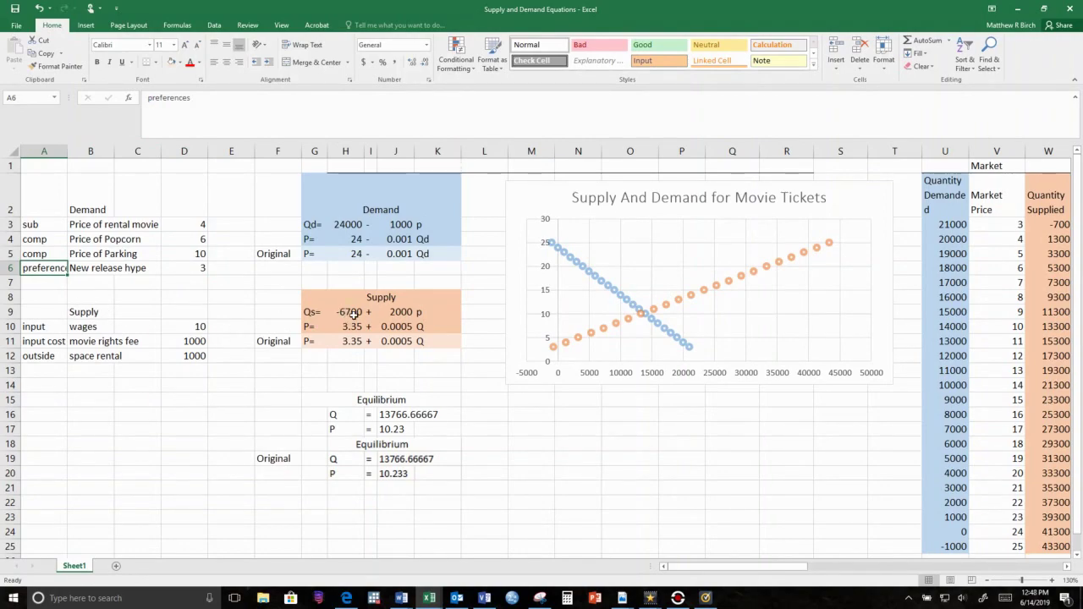
Step: Examine the formula behind the Qs intercept in H9 and the supply shifter cells D10 to D12 it references
{"action": "left_click", "coordinate": [354, 313]}
{"action": "left_click", "coordinate": [229, 97]}
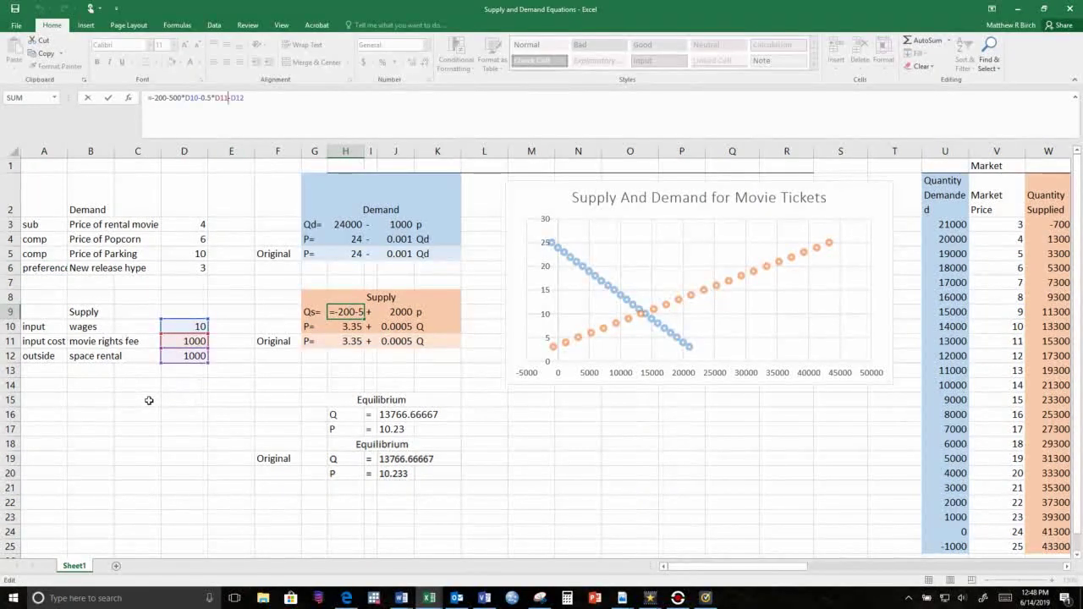
{"action": "key", "text": "Return"}
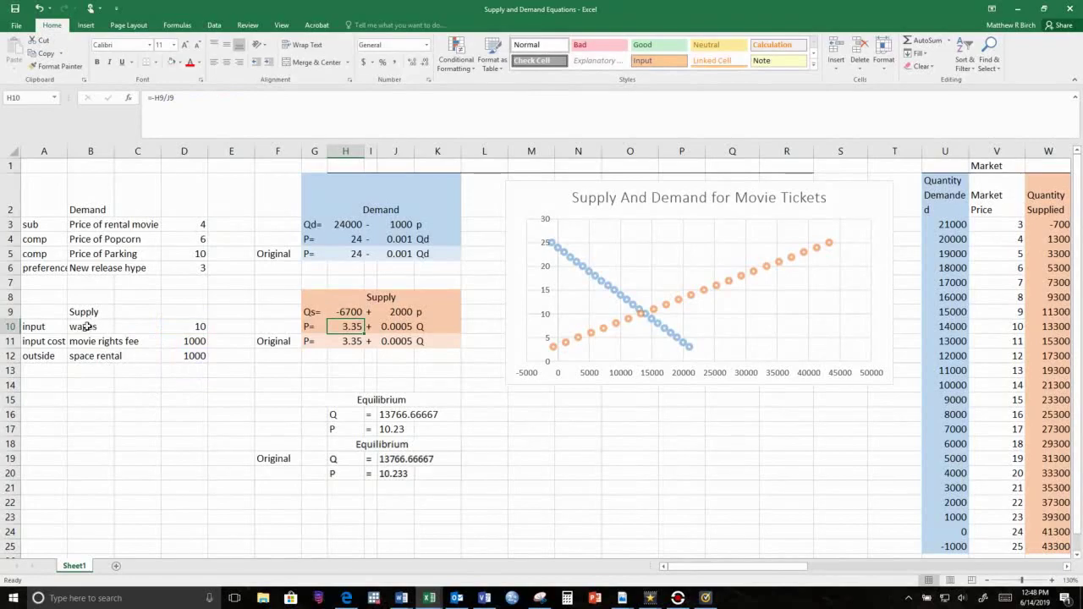
Step: Review the supply shifters in rows 10 to 12: wages, movie rights fee and space rental
{"action": "left_click", "coordinate": [87, 329]}
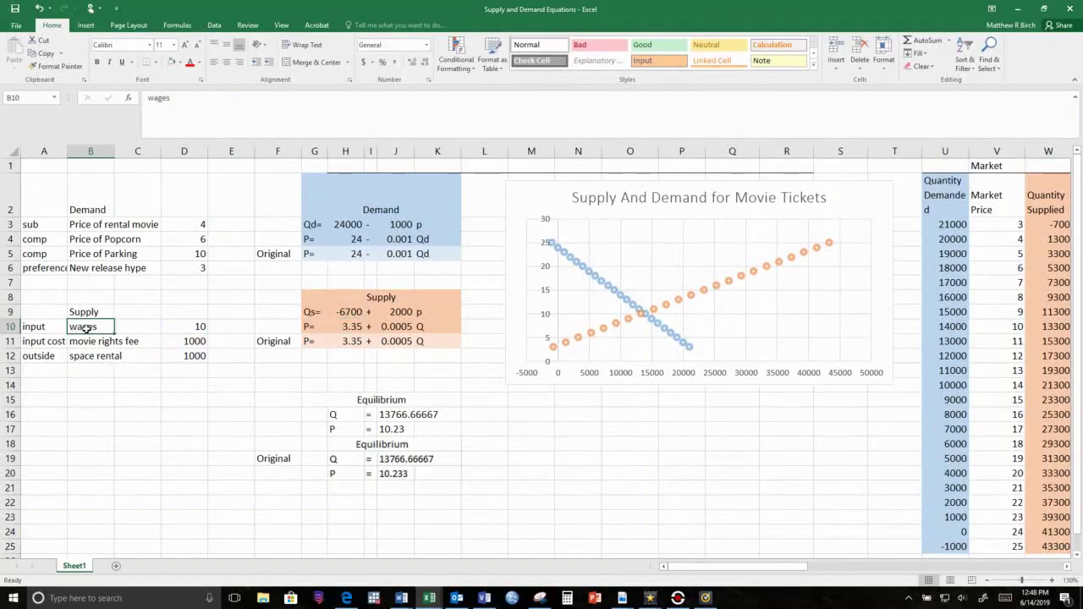
{"action": "left_click", "coordinate": [95, 345]}
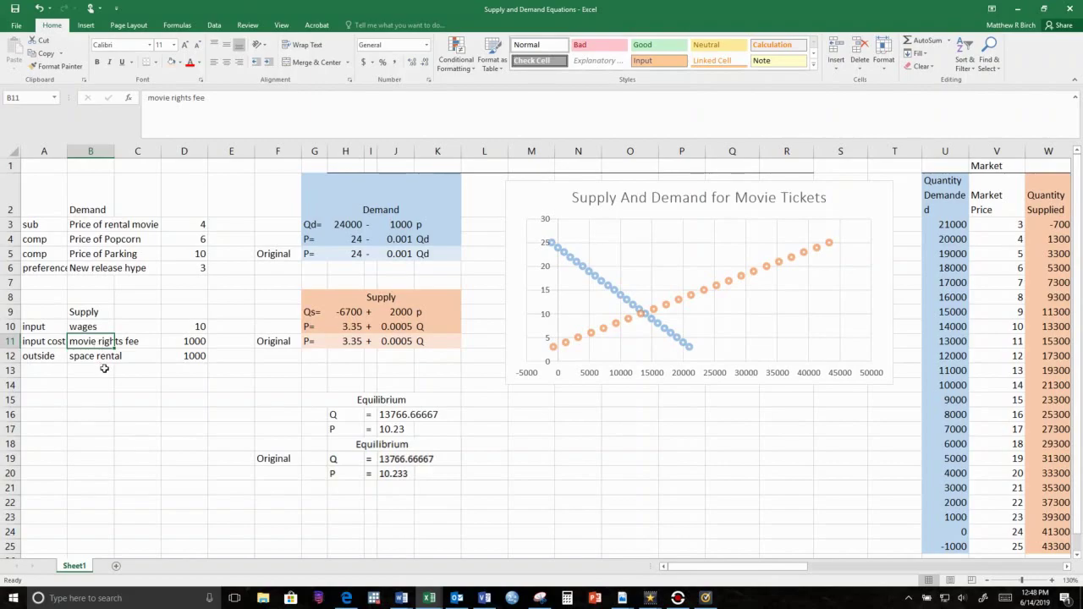
{"action": "left_click", "coordinate": [189, 356]}
{"action": "left_click_drag", "start_coordinate": [190, 357], "coordinate": [46, 358]}
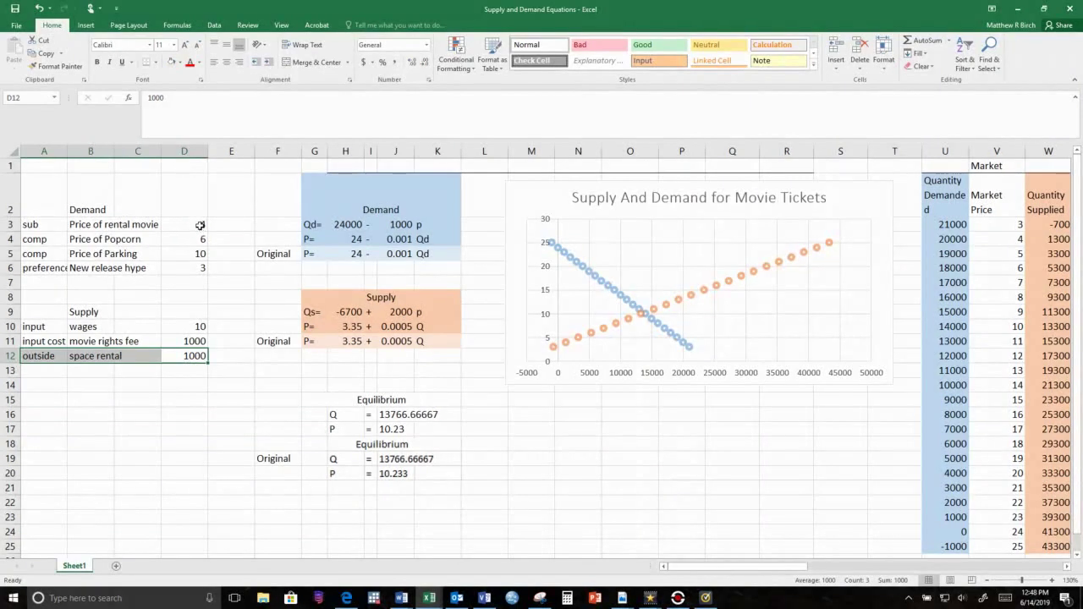
Step: Set the price of rental movie to 2 in the demand shifters
{"action": "left_click", "coordinate": [200, 226]}
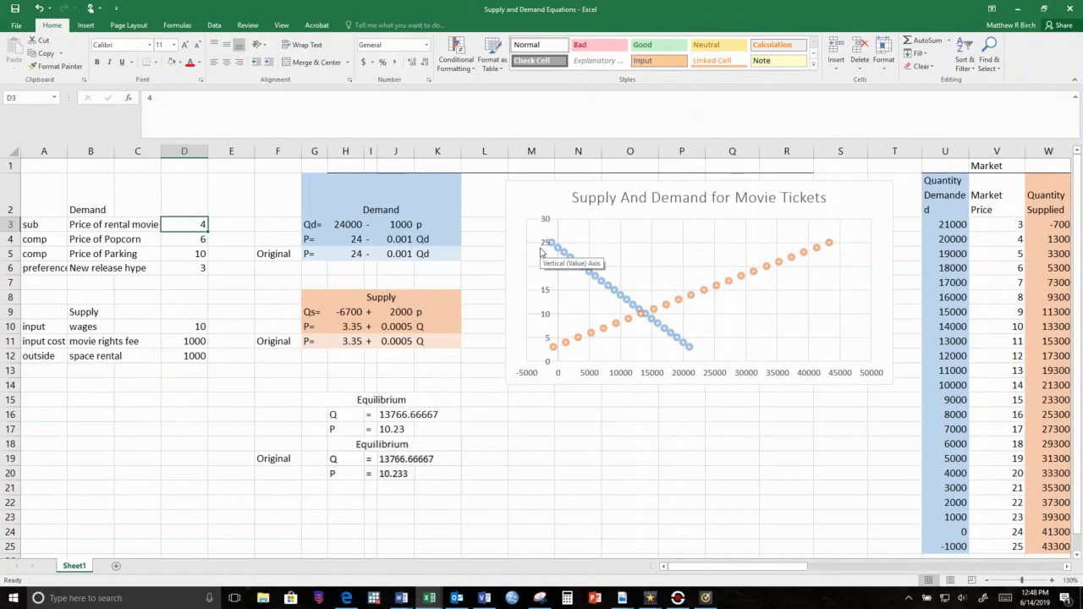
{"action": "type", "text": "2"}
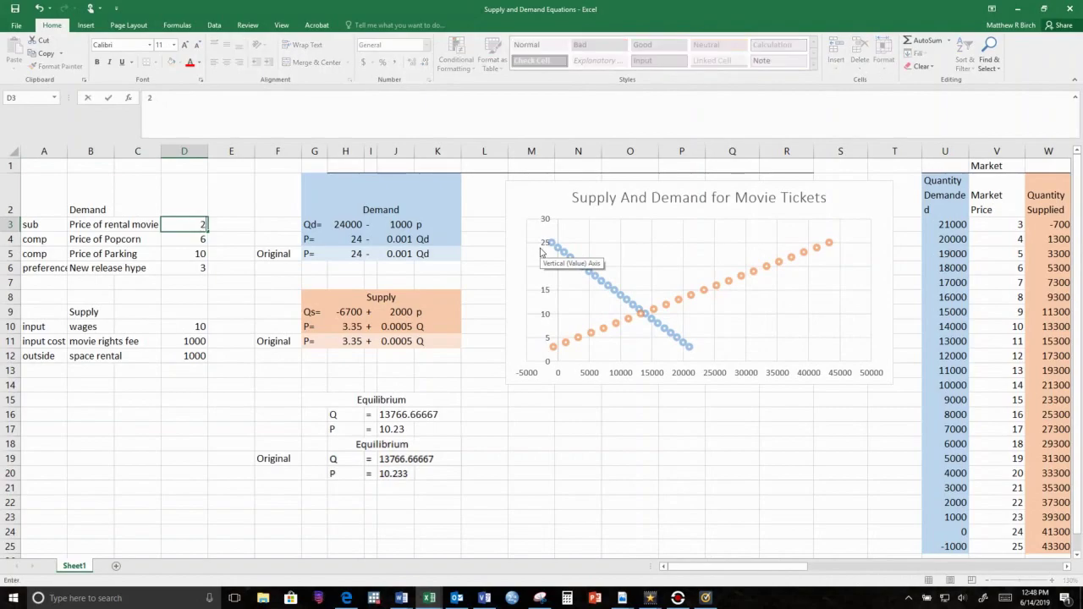
{"action": "key", "text": "Return"}
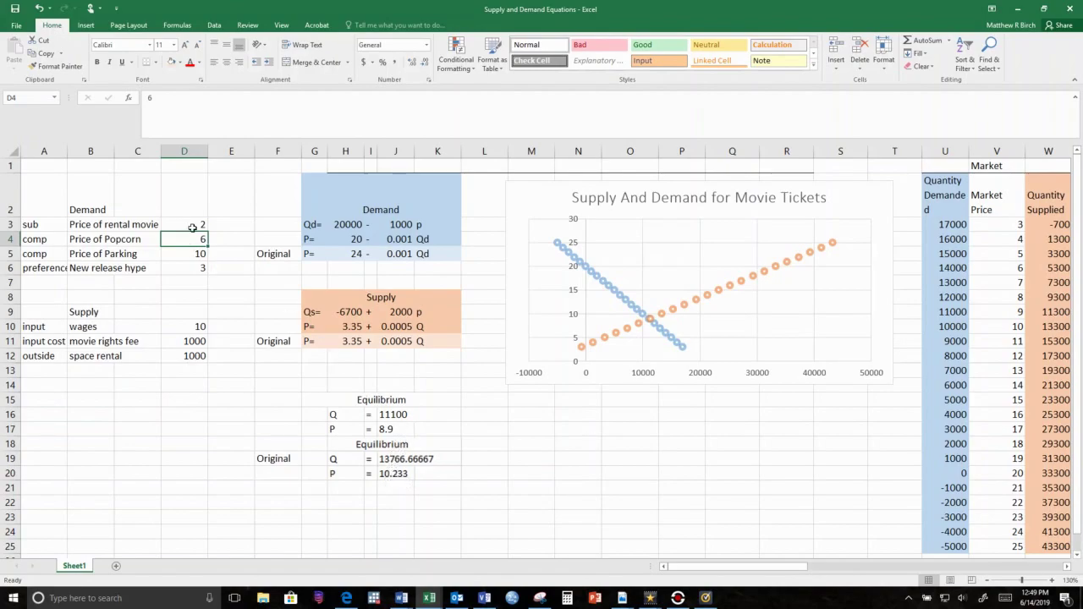
Step: Restore the price of rental movie to 4
{"action": "left_click", "coordinate": [201, 226]}
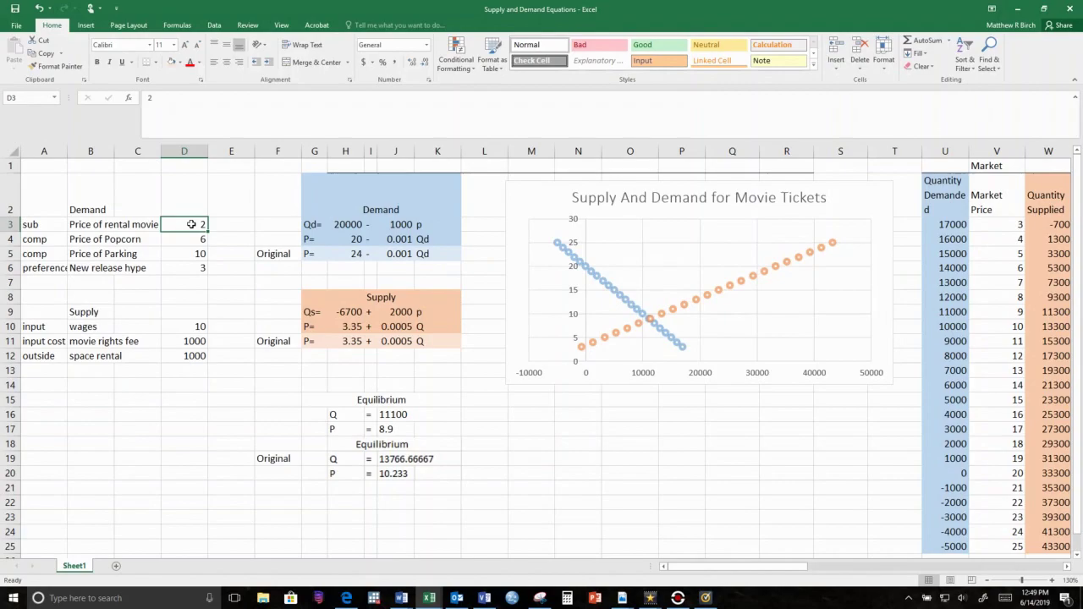
{"action": "type", "text": "4"}
{"action": "key", "text": "Return"}
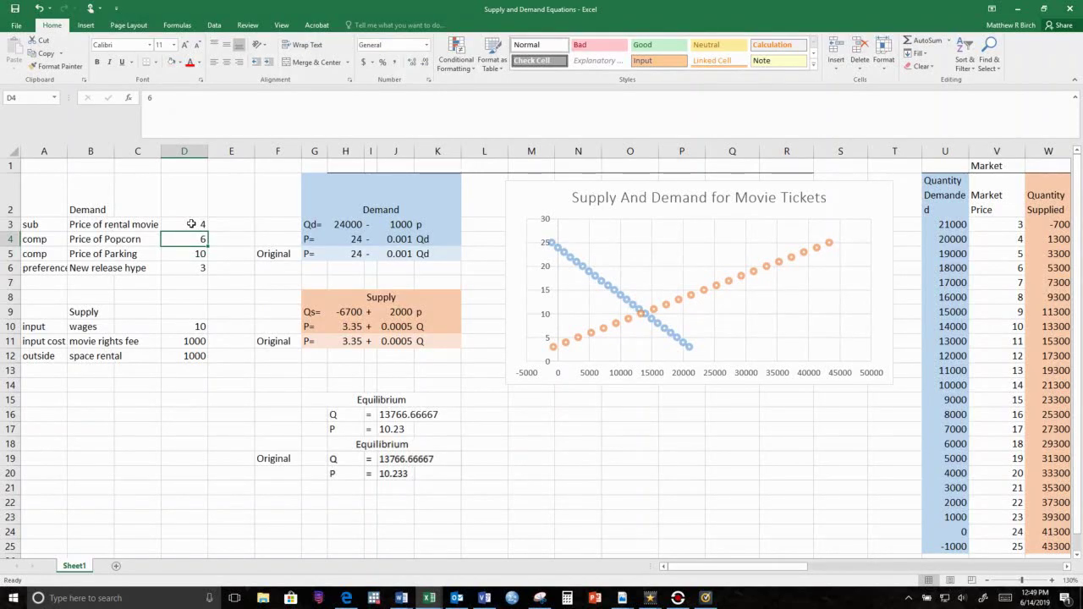
Step: Try a price of popcorn of 8 in the demand shifters and undo the change
{"action": "type", "text": "8"}
{"action": "key", "text": "Return"}
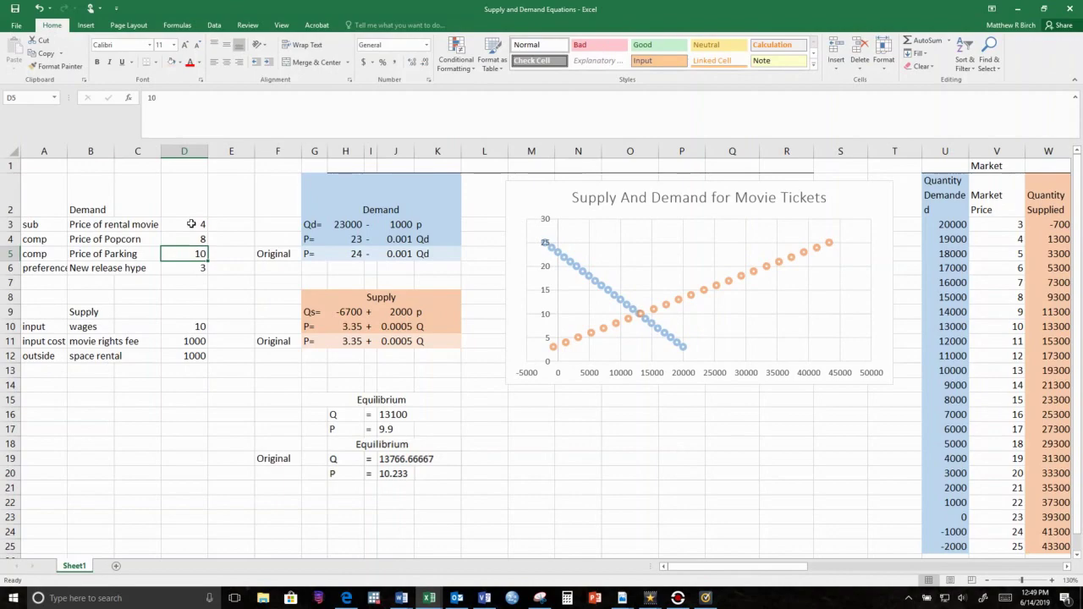
{"action": "key", "text": "ctrl+z"}
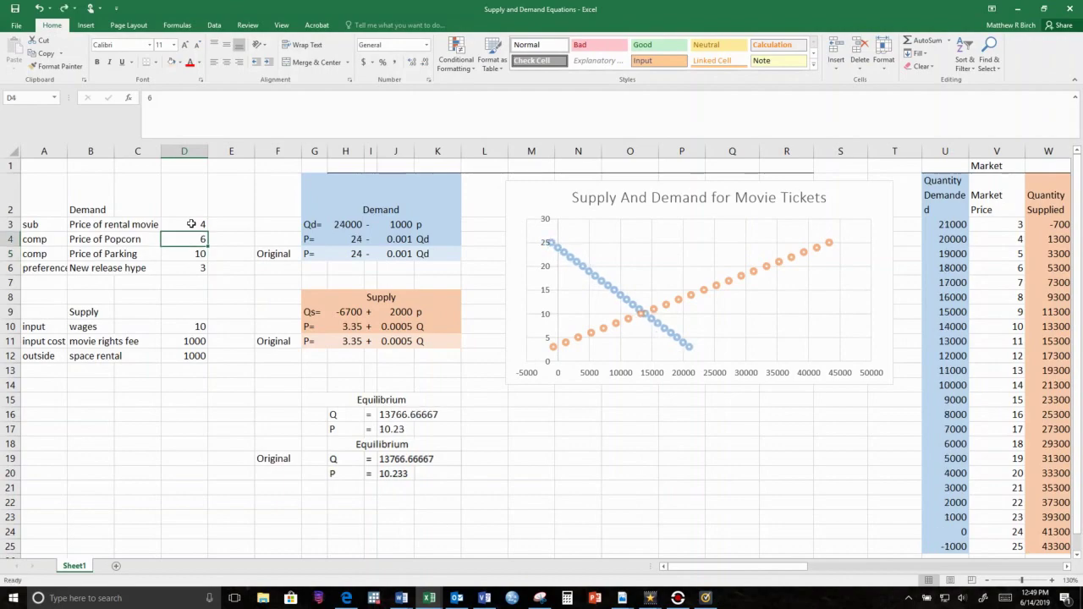
Step: Try a new release hype value of 7 in the demand shifters and undo the change
{"action": "key", "text": "Down"}
{"action": "key", "text": "Down"}
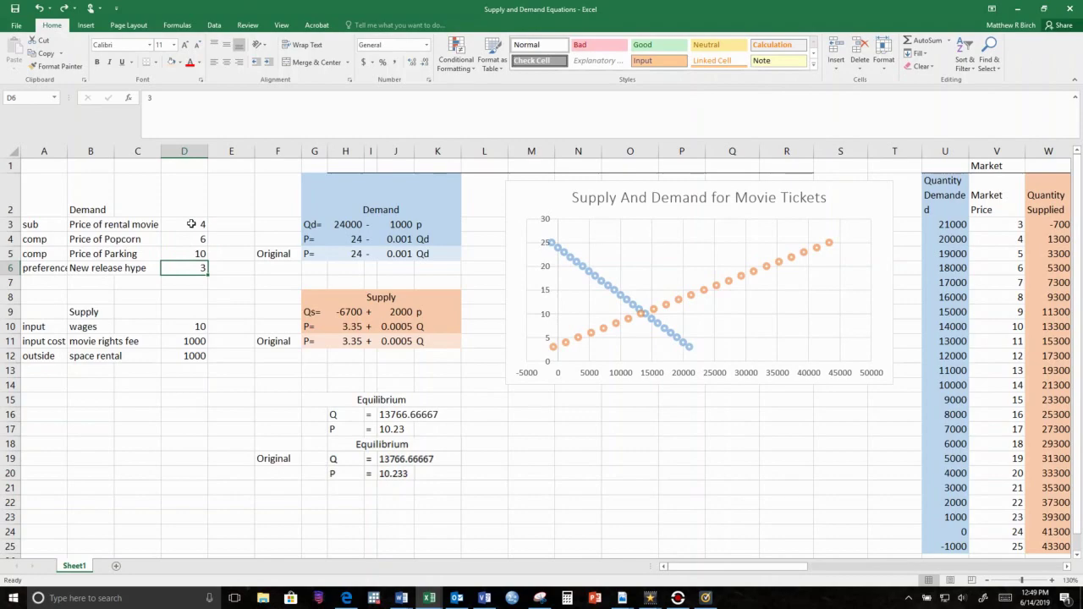
{"action": "type", "text": "7"}
{"action": "key", "text": "Return"}
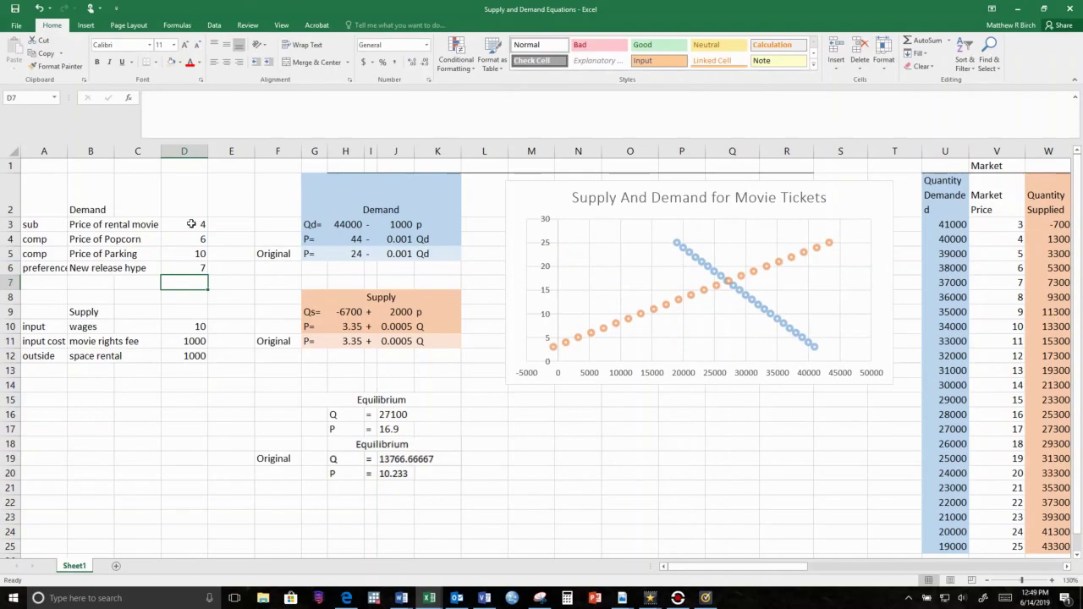
{"action": "key", "text": "ctrl+z"}
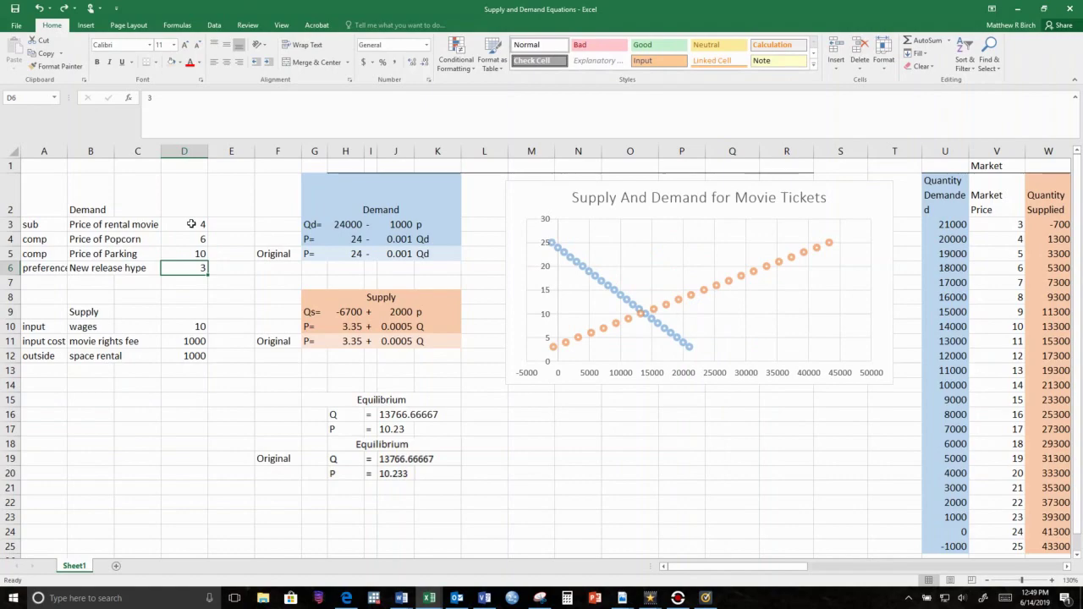
Step: Try wages of 12 in the supply shifters and undo the change
{"action": "left_click", "coordinate": [183, 327]}
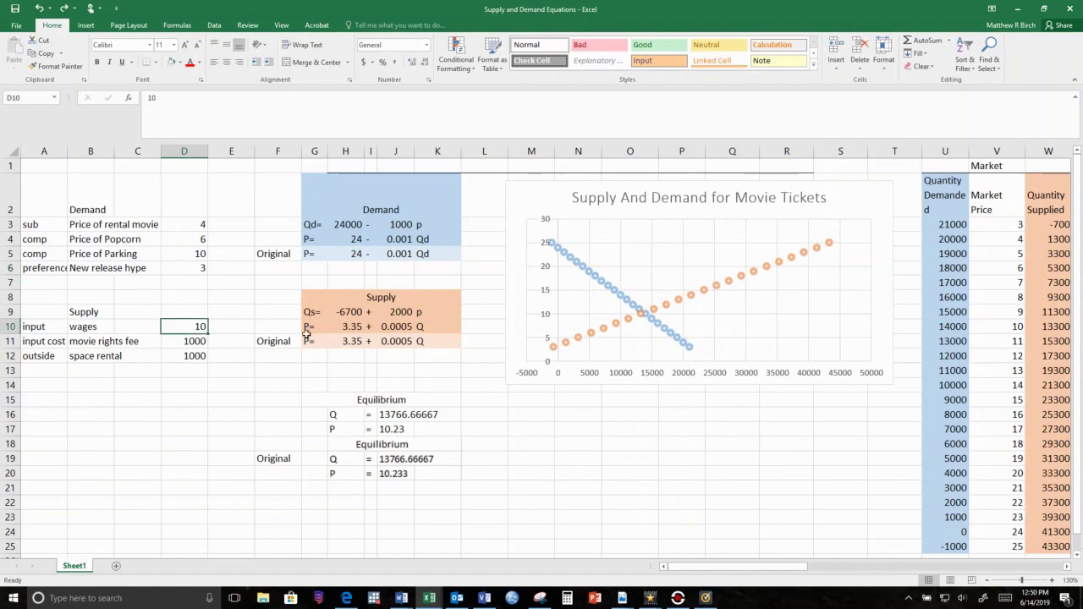
{"action": "type", "text": "12"}
{"action": "key", "text": "Return"}
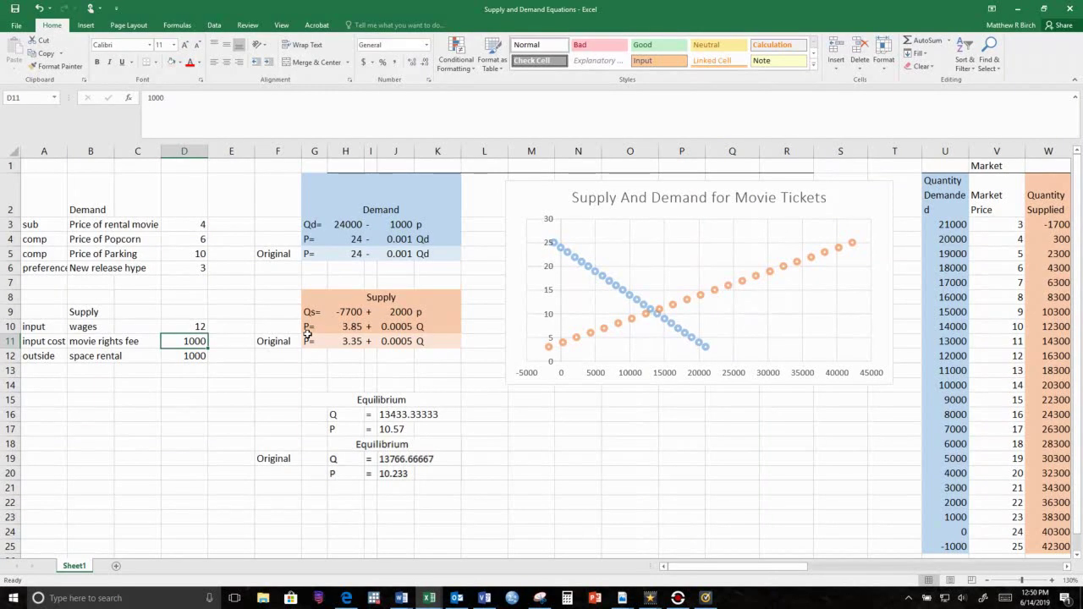
{"action": "key", "text": "ctrl+z"}
Step: Try a movie rights fee of 0 in the supply shifters and undo the change
{"action": "left_click", "coordinate": [195, 345]}
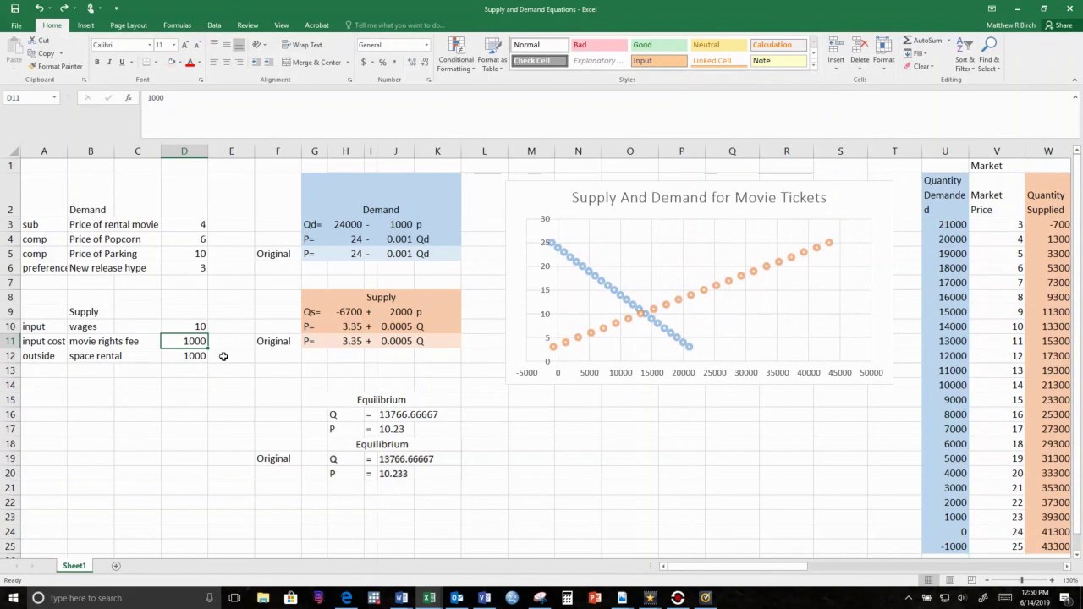
{"action": "type", "text": "0"}
{"action": "key", "text": "Return"}
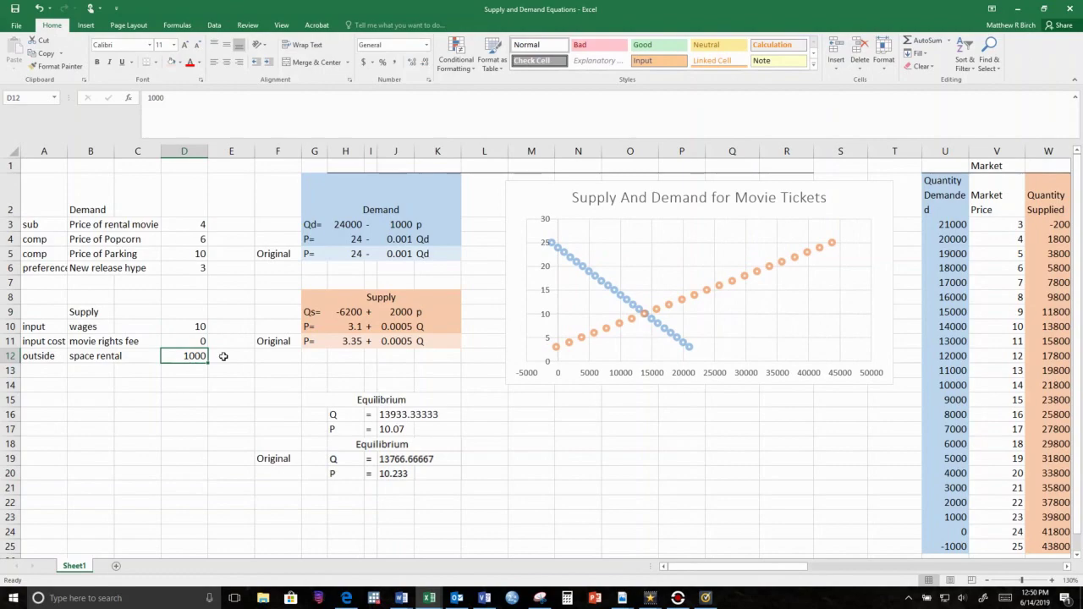
{"action": "key", "text": "ctrl+z"}
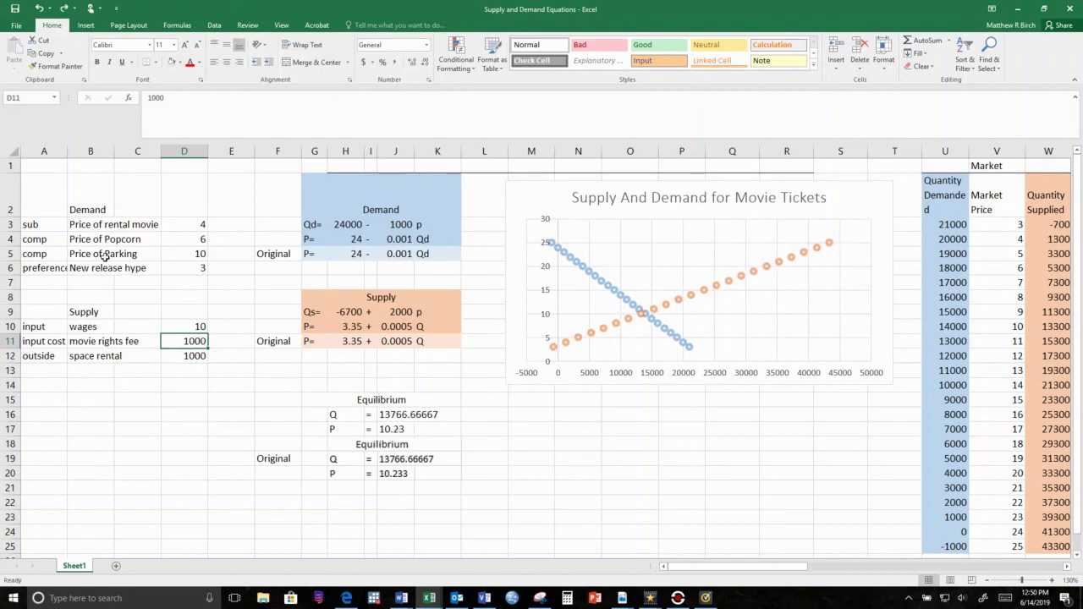
Step: Compare the shifter category labels in column A with the market price and quantity demanded pairs in columns U and V
{"action": "left_click_drag", "start_coordinate": [37, 227], "coordinate": [53, 362]}
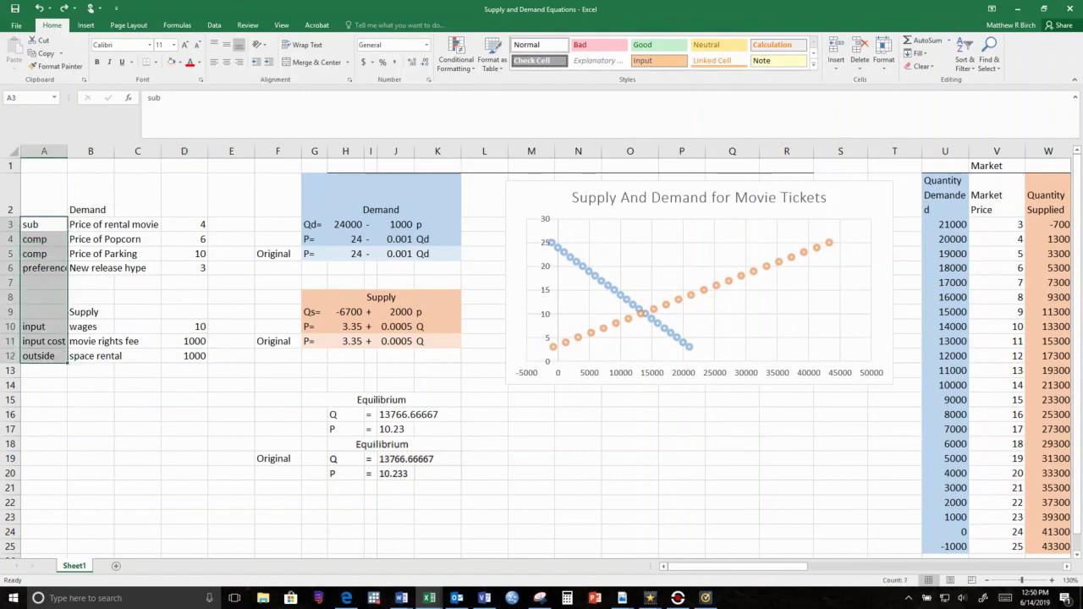
{"action": "left_click", "coordinate": [191, 296]}
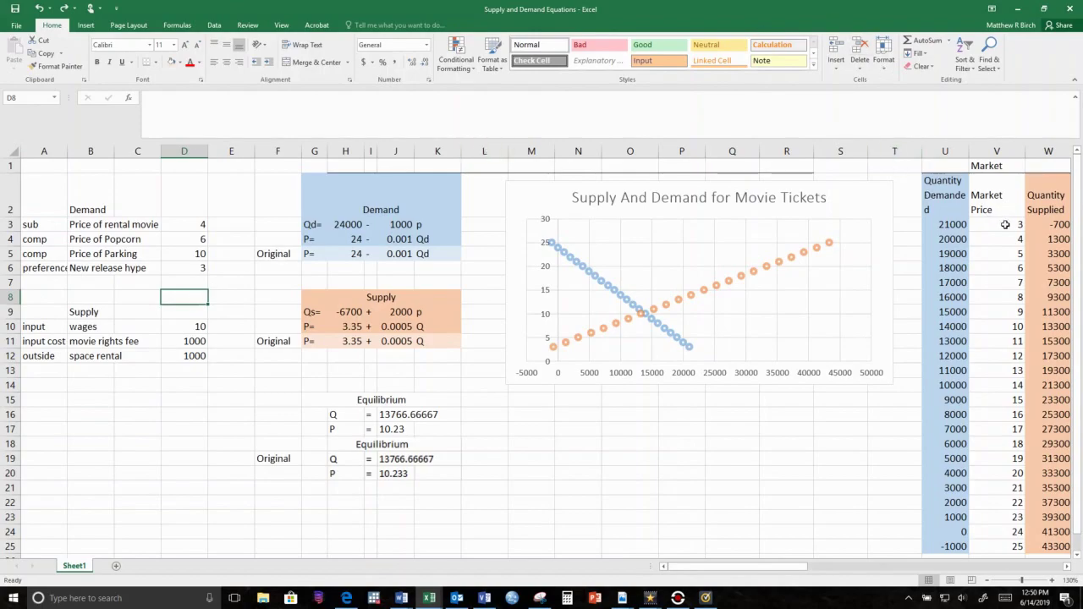
{"action": "left_click_drag", "start_coordinate": [999, 229], "coordinate": [946, 217]}
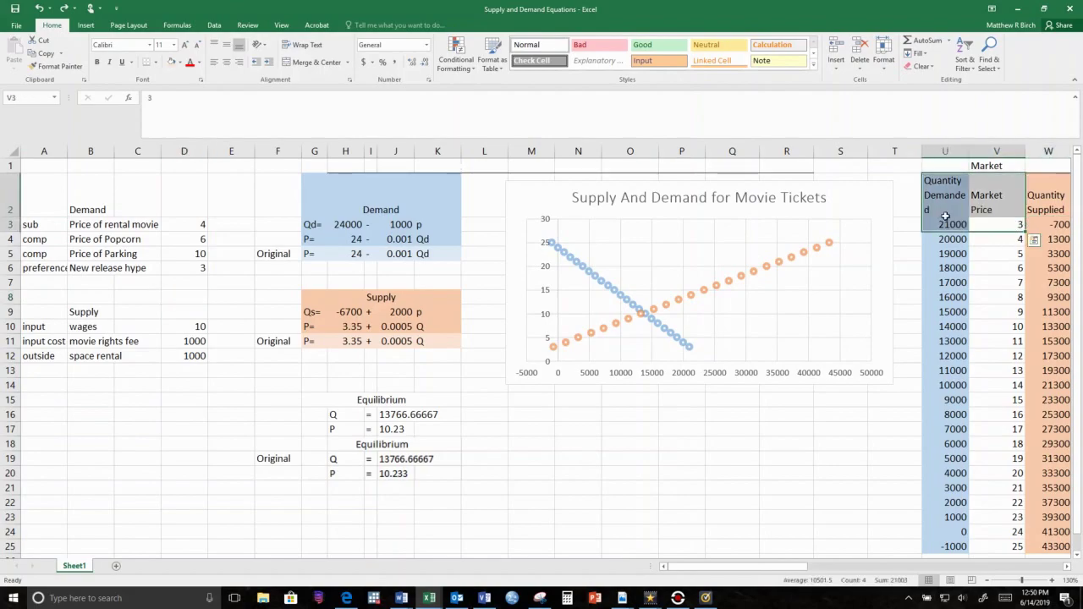
{"action": "left_click", "coordinate": [994, 252]}
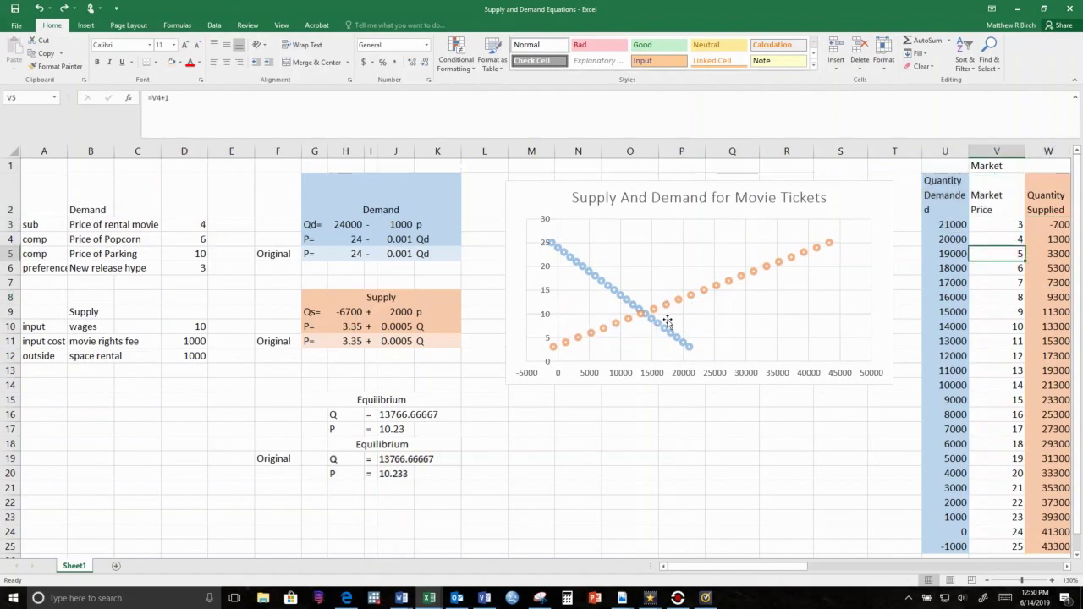